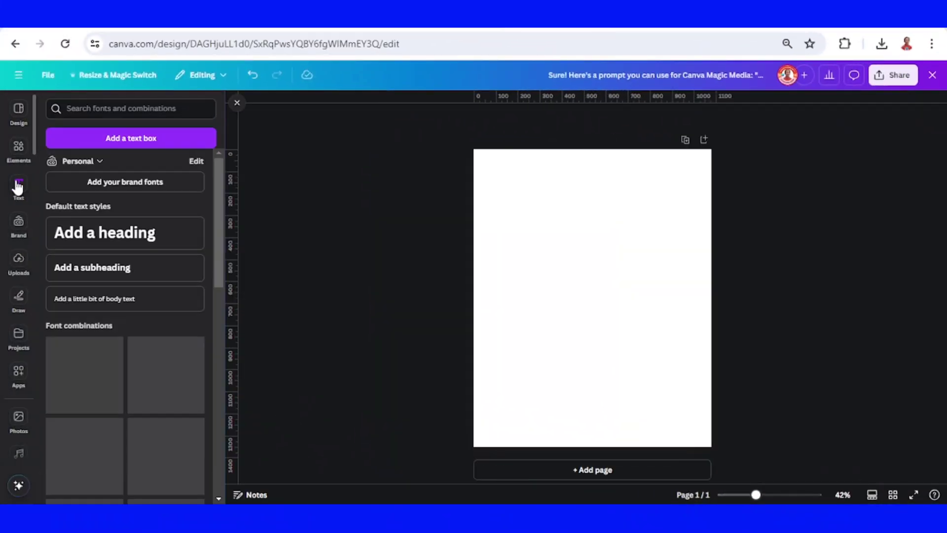
Step: Add a heading reading 'P' and set its font to Archivo Black
{"action": "left_click", "coordinate": [105, 242]}
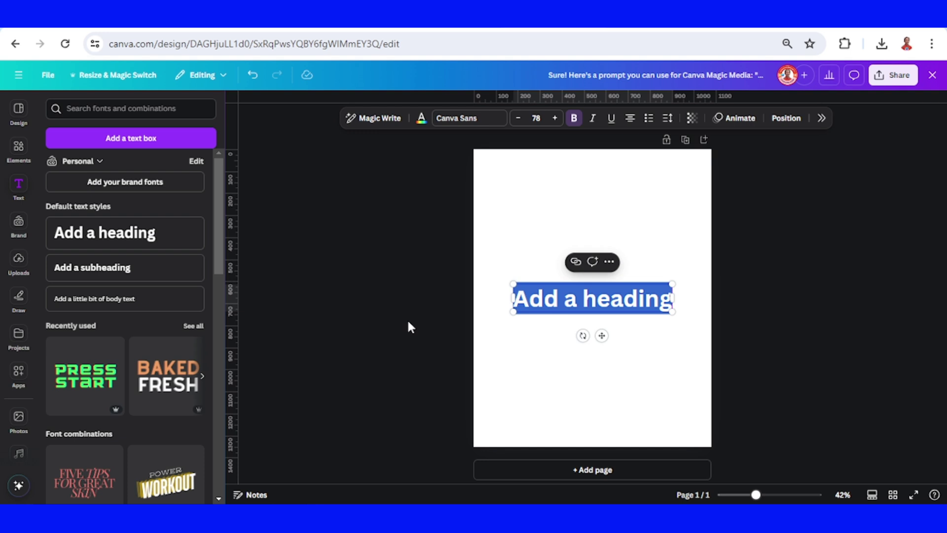
{"action": "type", "text": "P"}
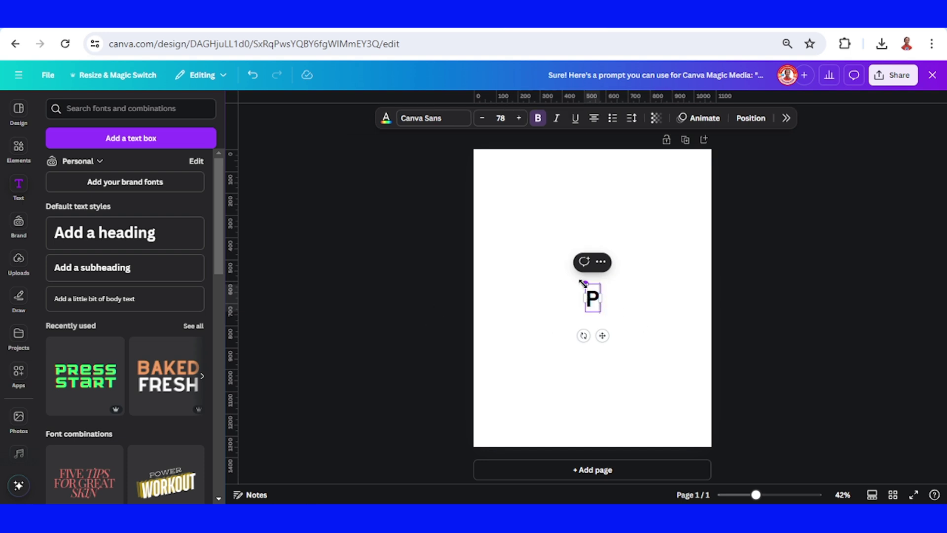
{"action": "left_click_drag", "start_coordinate": [582, 283], "coordinate": [540, 200]}
{"action": "left_click", "coordinate": [643, 323]}
{"action": "left_click", "coordinate": [565, 235]}
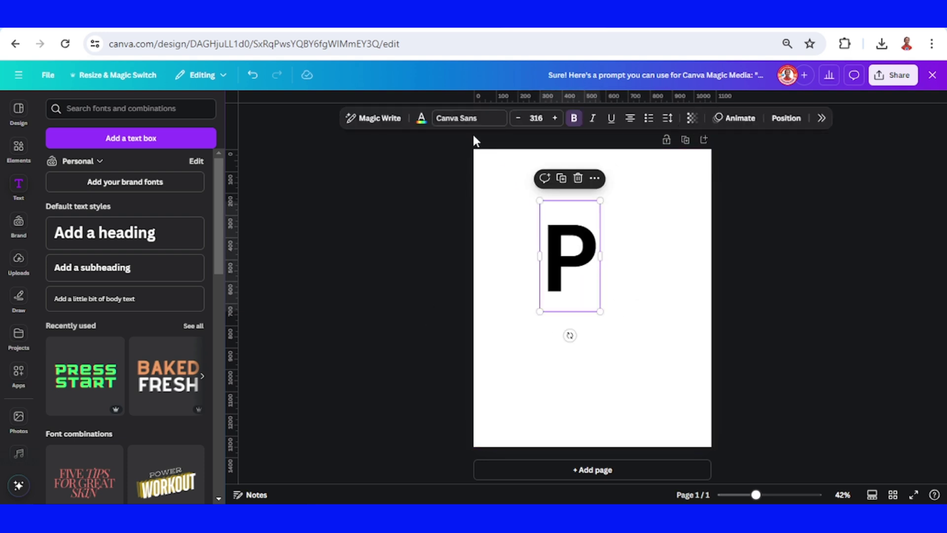
{"action": "left_click", "coordinate": [473, 119]}
{"action": "scroll", "coordinate": [486, 241], "scroll_direction": "down", "scroll_amount": 3}
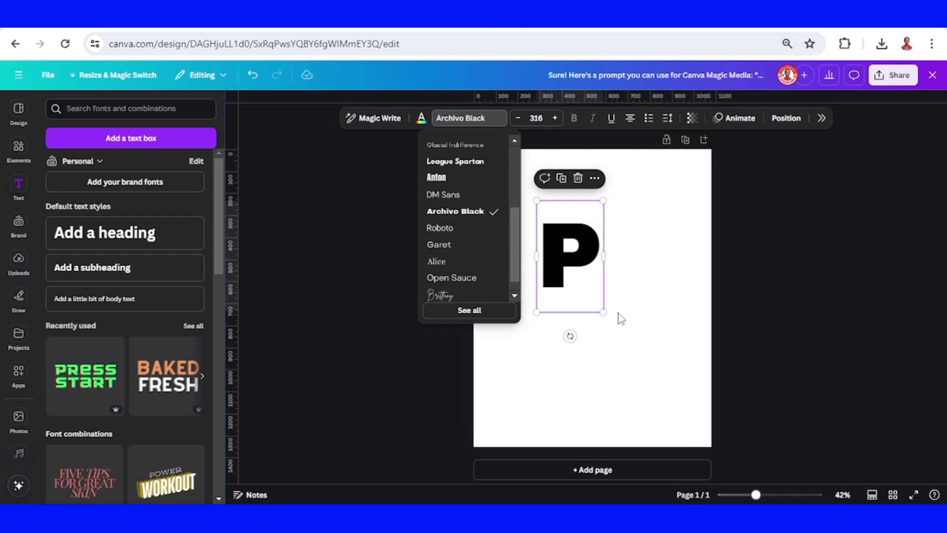
Step: Enlarge the P to size 605 and centre it on the page
{"action": "left_click_drag", "start_coordinate": [571, 274], "coordinate": [580, 307]}
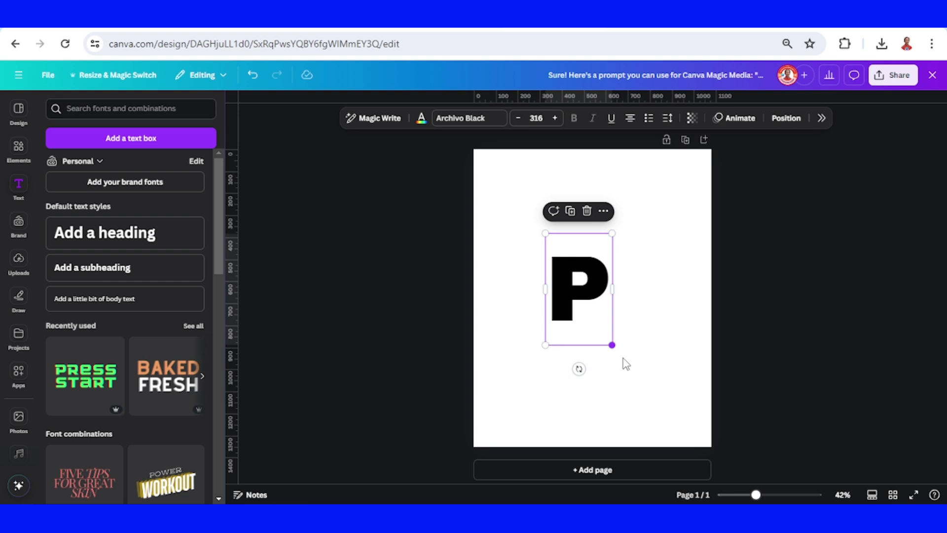
{"action": "left_click_drag", "start_coordinate": [611, 345], "coordinate": [672, 447]}
{"action": "mouse_move", "coordinate": [651, 359]}
{"action": "left_mouse_down"}
{"action": "mouse_move", "coordinate": [630, 293]}
{"action": "mouse_move", "coordinate": [630, 302]}
{"action": "left_mouse_up"}
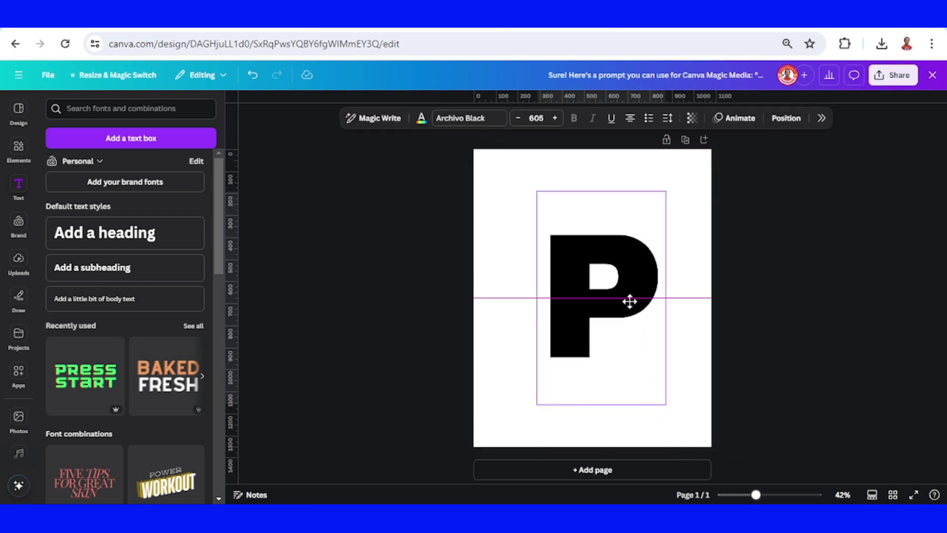
Step: Add a green square, stretch it over the P and send it behind the letter
{"action": "left_click", "coordinate": [18, 148]}
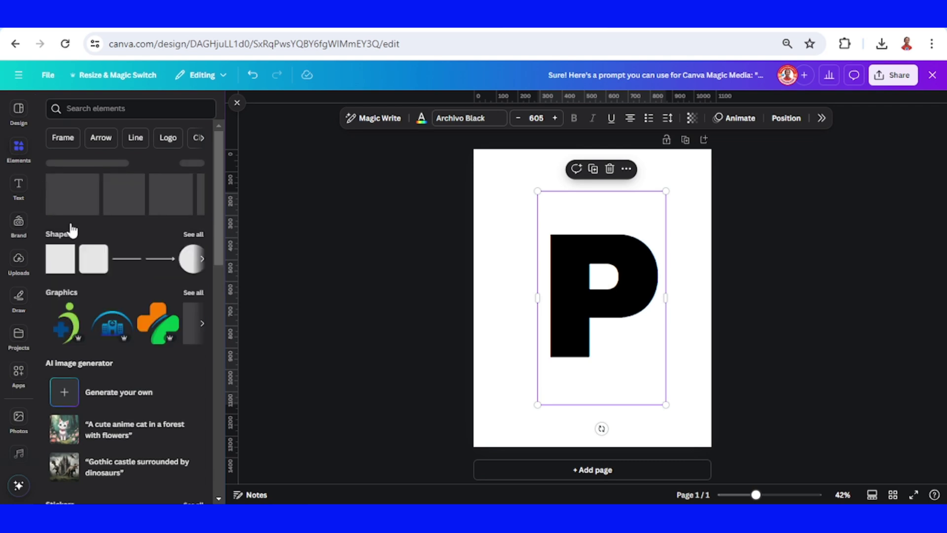
{"action": "left_click", "coordinate": [59, 271]}
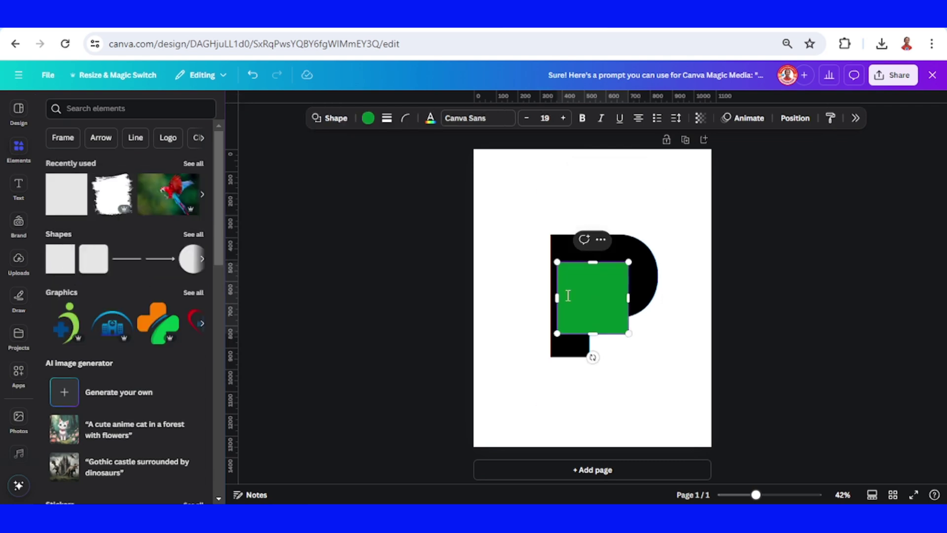
{"action": "left_click_drag", "start_coordinate": [556, 298], "coordinate": [511, 294]}
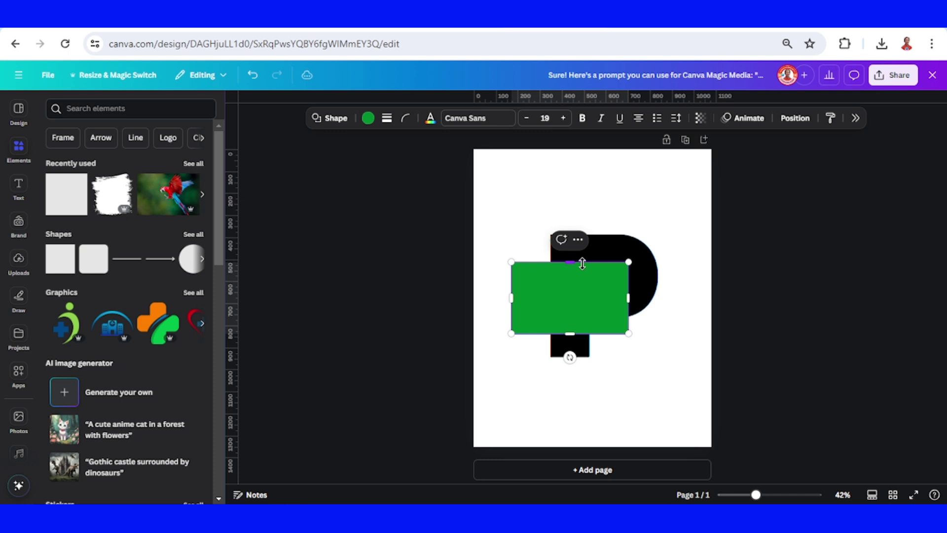
{"action": "left_click_drag", "start_coordinate": [582, 263], "coordinate": [585, 227]}
{"action": "left_click_drag", "start_coordinate": [629, 280], "coordinate": [666, 281]}
{"action": "left_click_drag", "start_coordinate": [590, 333], "coordinate": [590, 374]}
{"action": "right_click", "coordinate": [641, 301]}
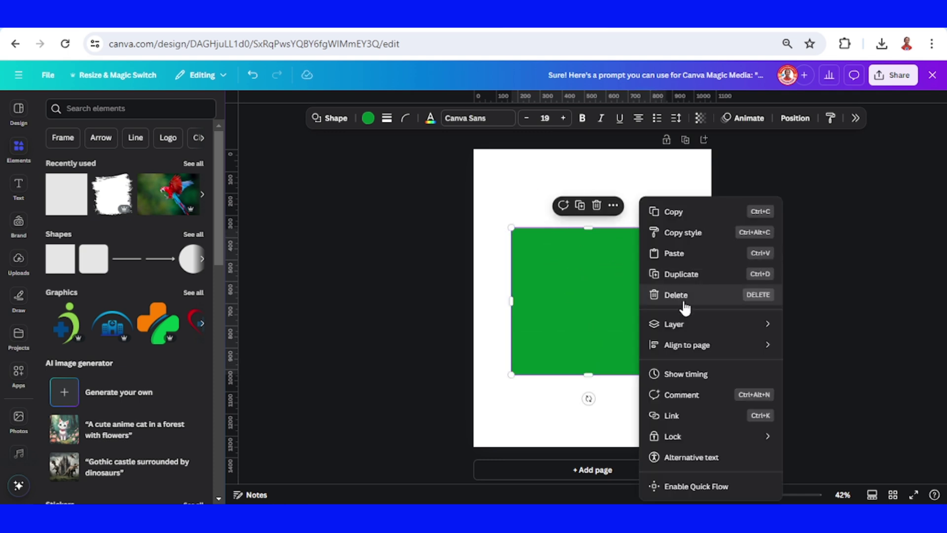
{"action": "left_click", "coordinate": [819, 386]}
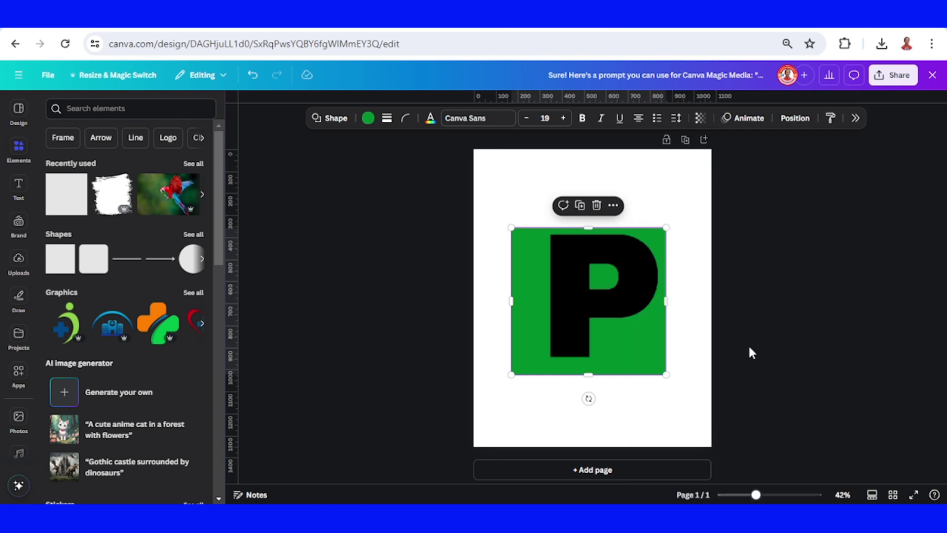
Step: Recolour the P white and nudge it slightly down
{"action": "left_click", "coordinate": [719, 343]}
{"action": "left_click", "coordinate": [635, 308]}
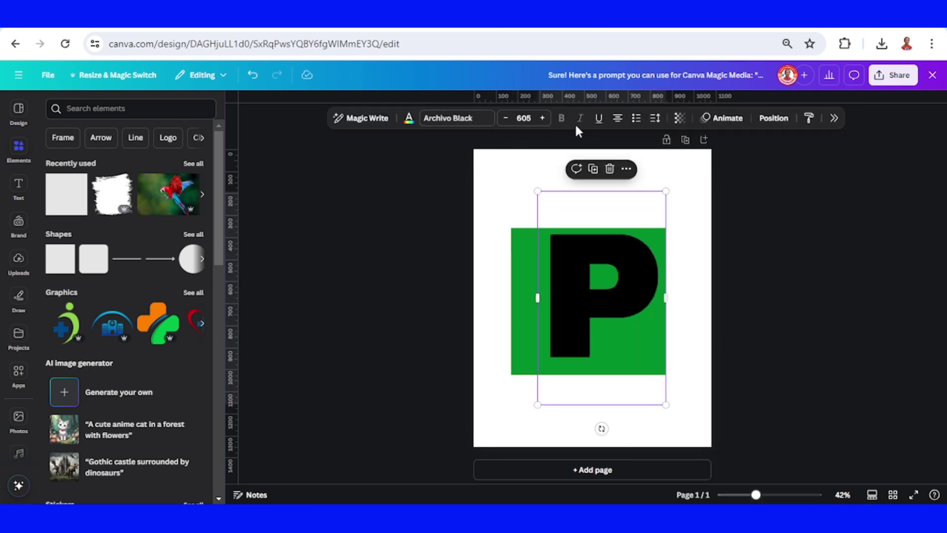
{"action": "left_click", "coordinate": [408, 119]}
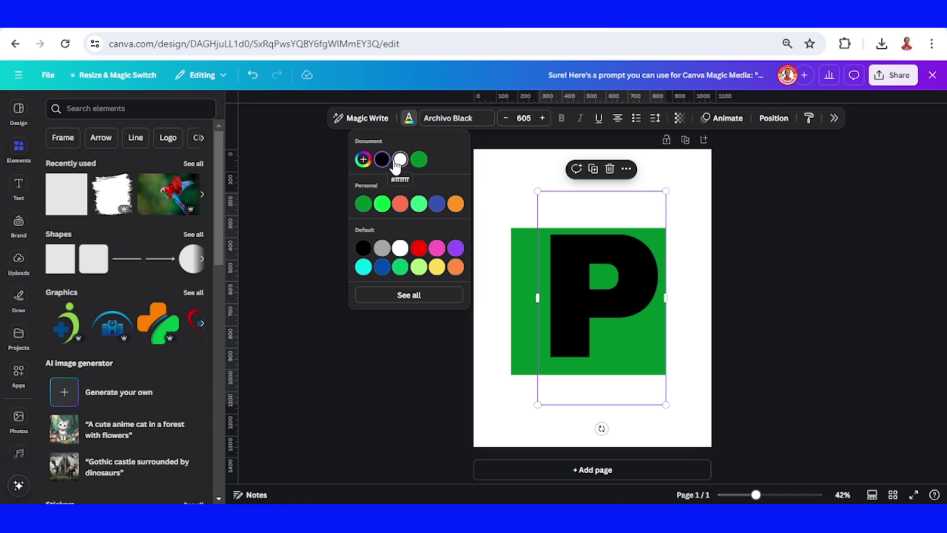
{"action": "left_click", "coordinate": [396, 160]}
{"action": "left_click_drag", "start_coordinate": [624, 275], "coordinate": [625, 284]}
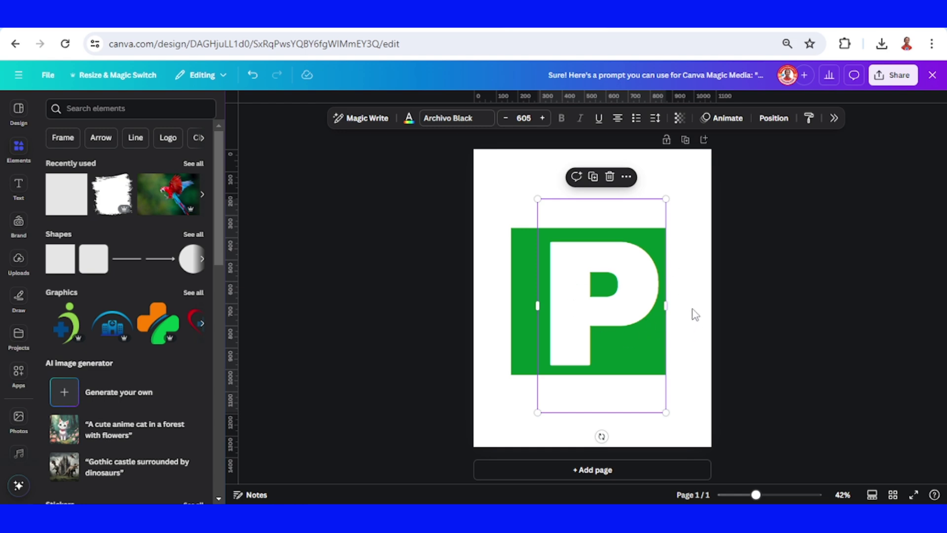
{"action": "mouse_move", "coordinate": [111, 194]}
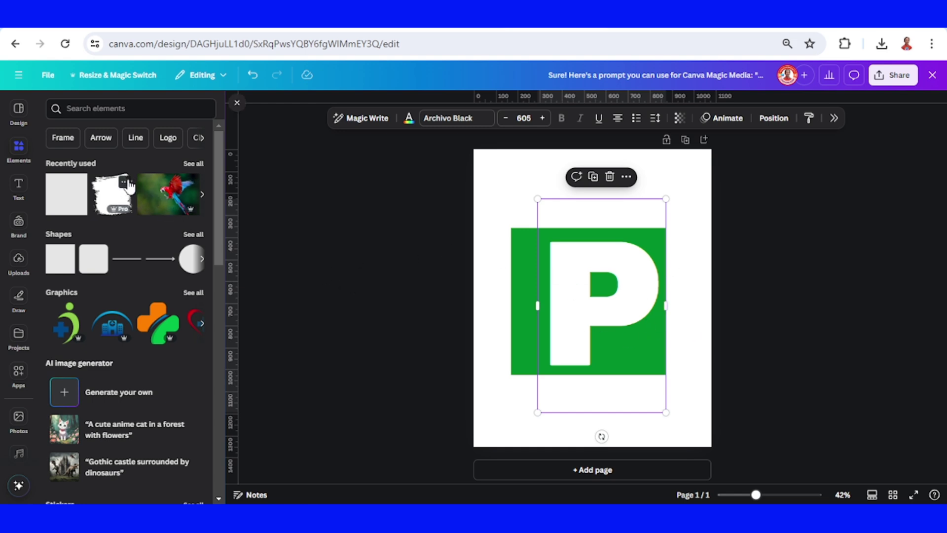
Step: Add the Grunge Background brush element and recolour it white
{"action": "left_click", "coordinate": [126, 182]}
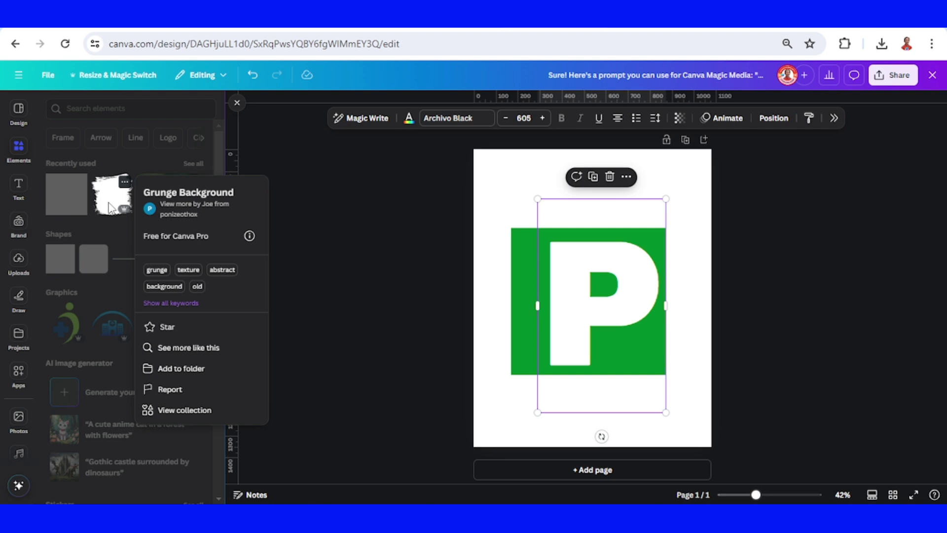
{"action": "left_click", "coordinate": [113, 206]}
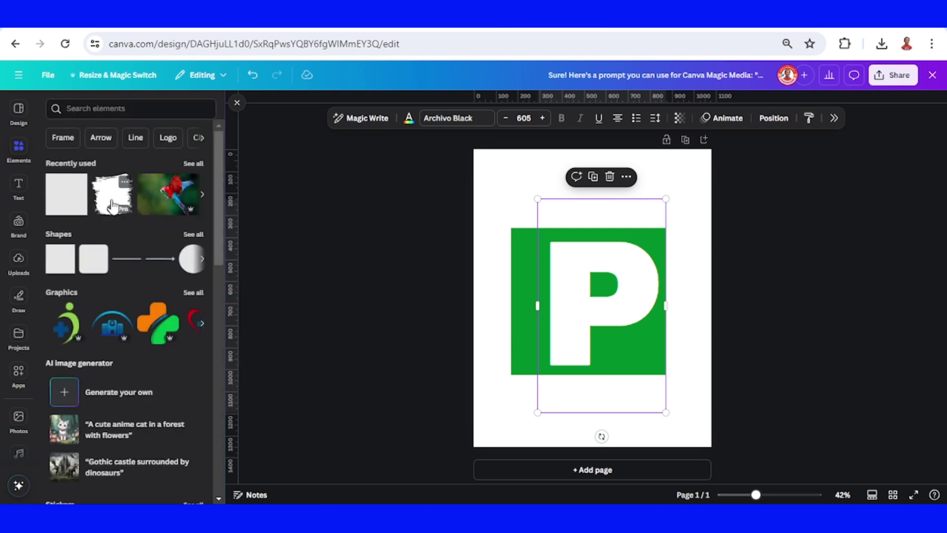
{"action": "left_click", "coordinate": [113, 202]}
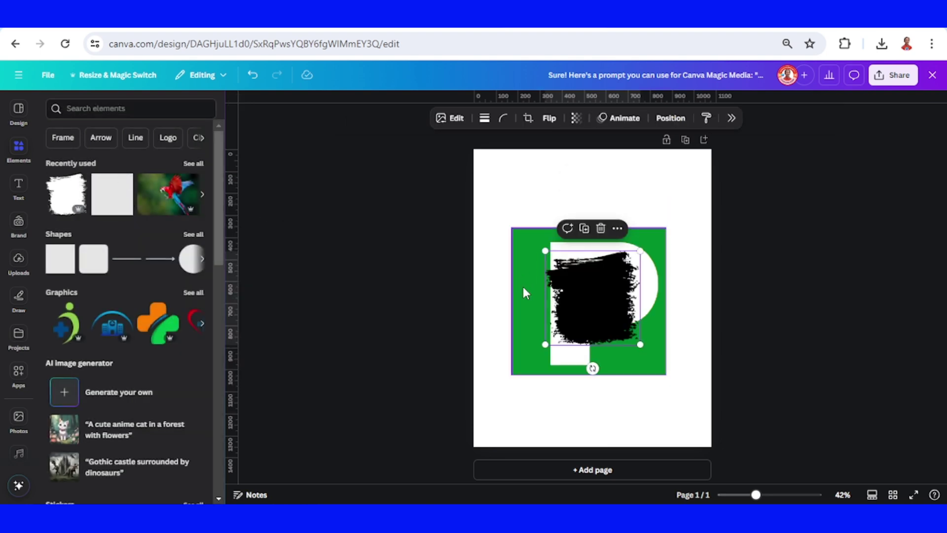
{"action": "left_click", "coordinate": [474, 119]}
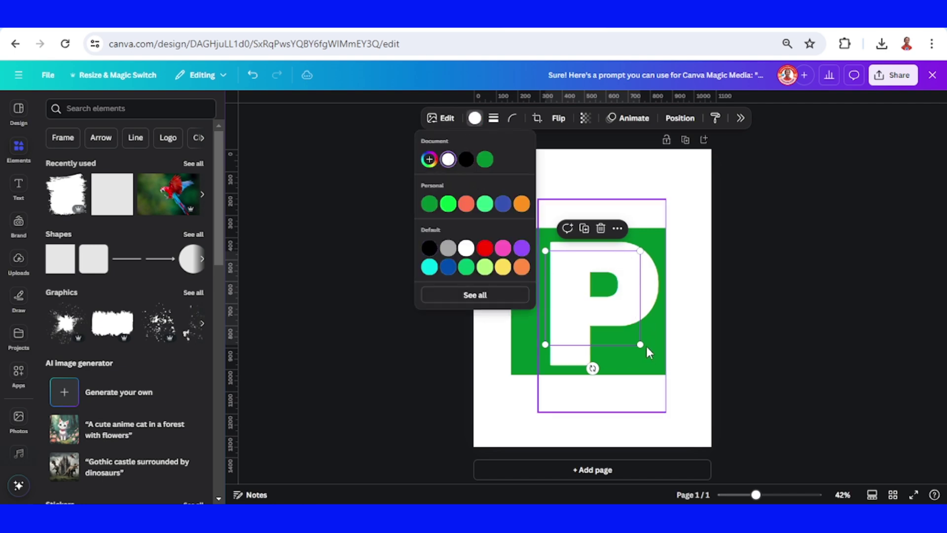
{"action": "left_click", "coordinate": [620, 328]}
Step: Position and rotate the white grunge patch along the P's left edge
{"action": "mouse_move", "coordinate": [620, 328]}
{"action": "left_mouse_down"}
{"action": "mouse_move", "coordinate": [562, 291]}
{"action": "mouse_move", "coordinate": [526, 311]}
{"action": "left_mouse_up"}
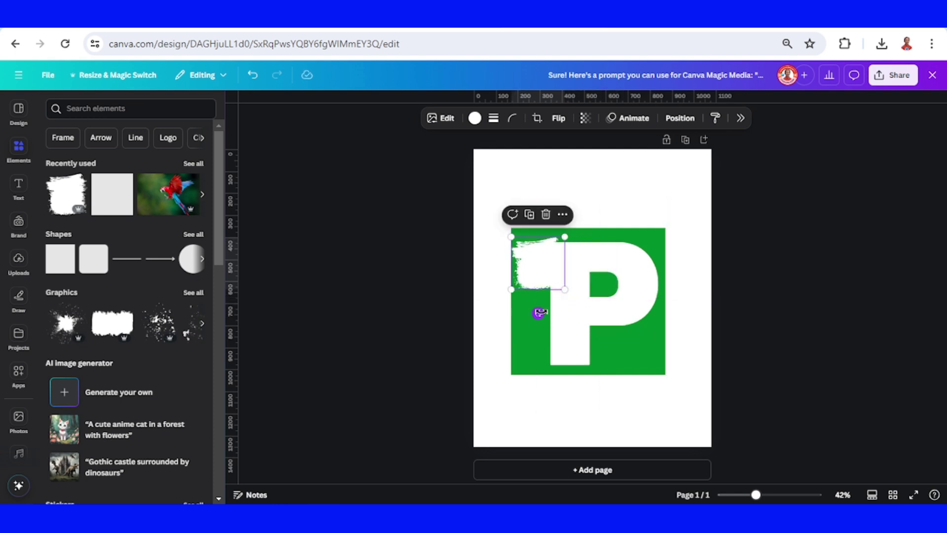
{"action": "mouse_move", "coordinate": [548, 280]}
{"action": "left_mouse_down"}
{"action": "mouse_move", "coordinate": [550, 272]}
{"action": "mouse_move", "coordinate": [566, 307]}
{"action": "mouse_move", "coordinate": [567, 350]}
{"action": "left_mouse_up"}
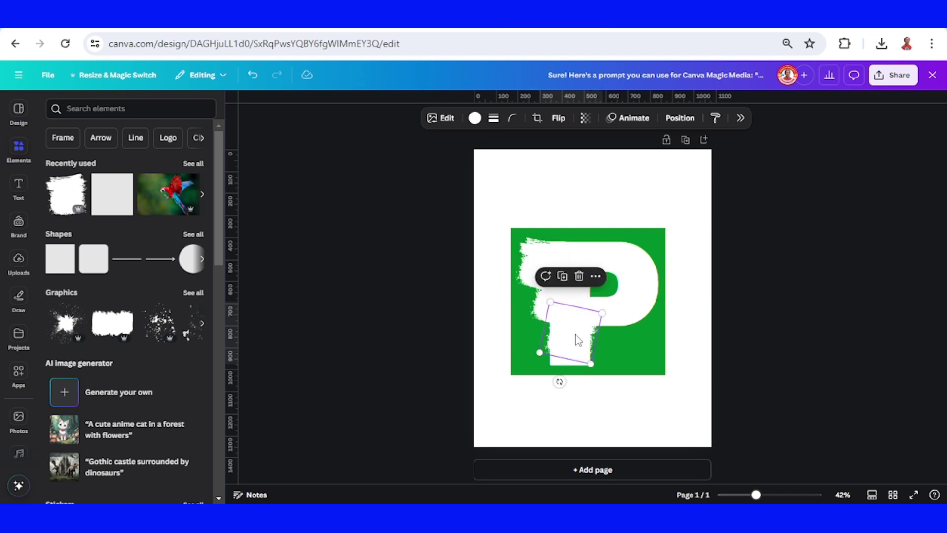
{"action": "left_click_drag", "start_coordinate": [539, 386], "coordinate": [550, 386]}
{"action": "left_click_drag", "start_coordinate": [560, 334], "coordinate": [554, 336]}
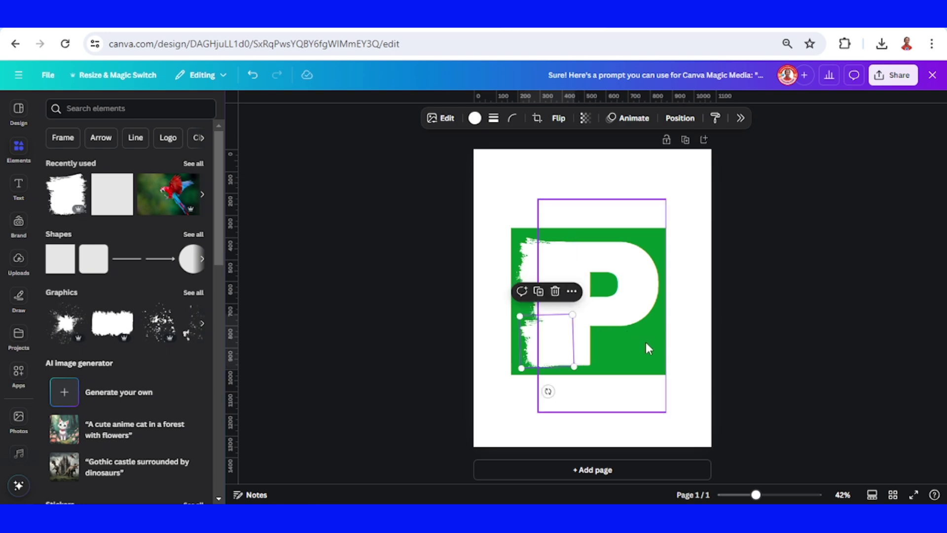
Step: Download the P design as a PNG
{"action": "left_click", "coordinate": [893, 75]}
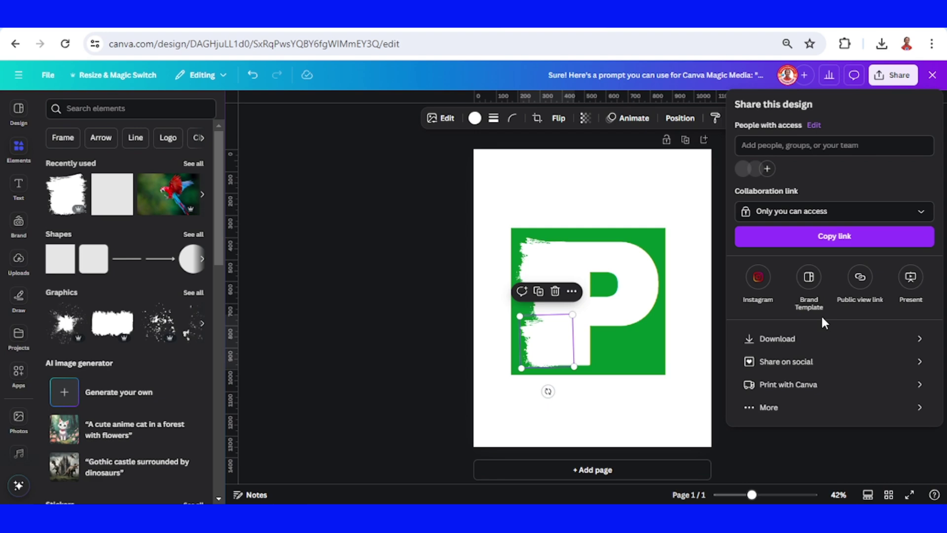
{"action": "left_click", "coordinate": [819, 339]}
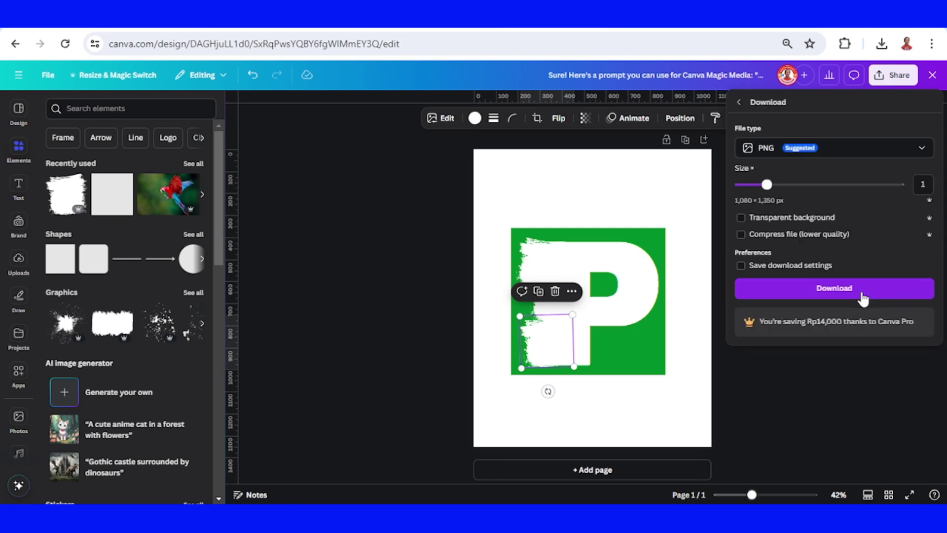
{"action": "left_click", "coordinate": [863, 295]}
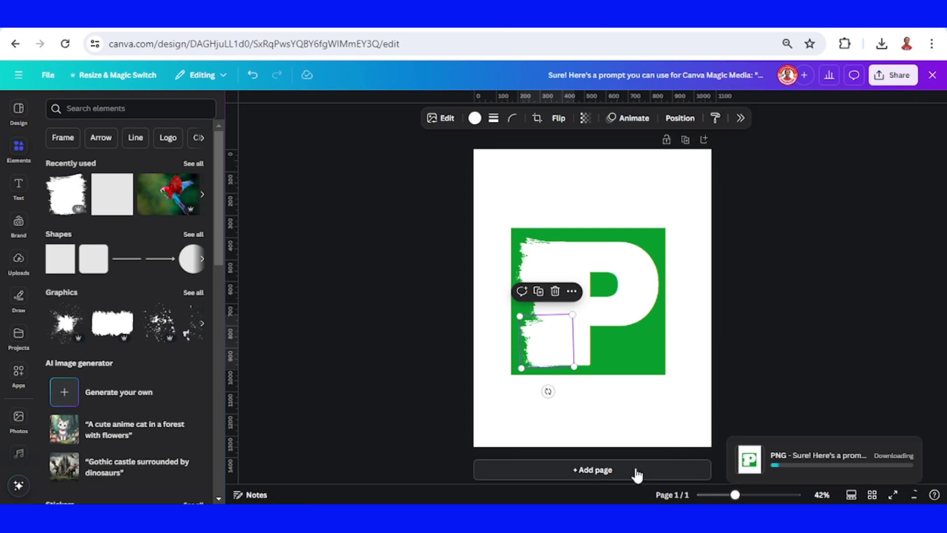
Step: Add an orange second page and place the downloaded P image on it
{"action": "left_click", "coordinate": [636, 471]}
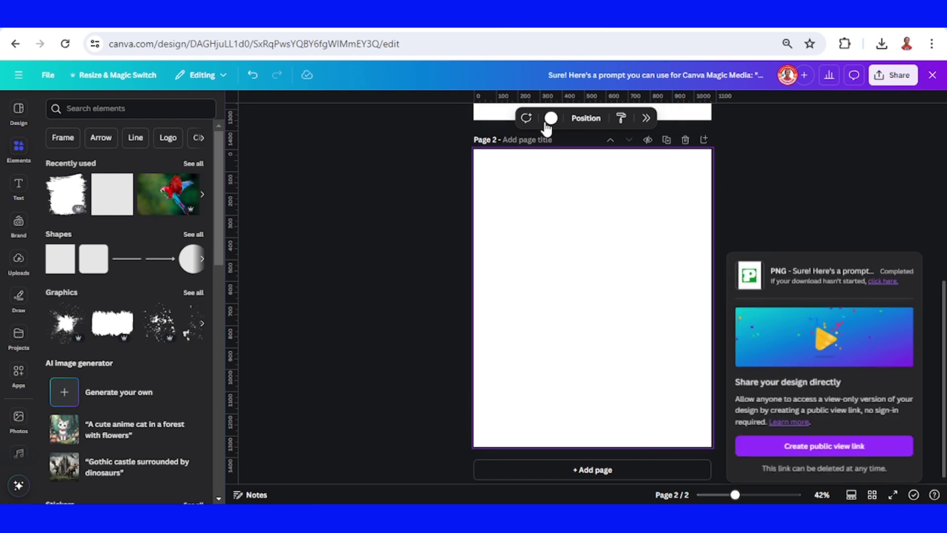
{"action": "left_click", "coordinate": [549, 118]}
{"action": "left_click", "coordinate": [597, 203]}
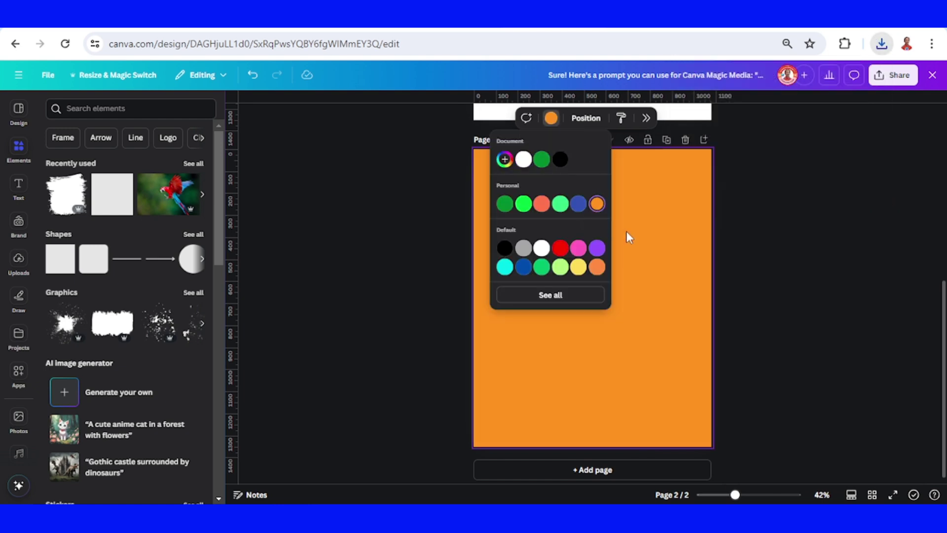
{"action": "left_click", "coordinate": [328, 230]}
{"action": "left_click", "coordinate": [881, 44]}
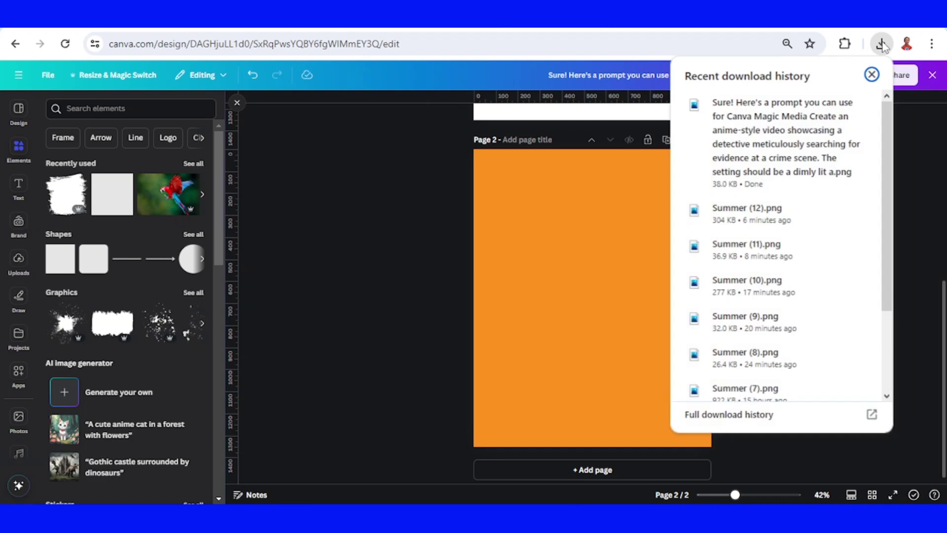
{"action": "left_click_drag", "start_coordinate": [787, 146], "coordinate": [630, 274]}
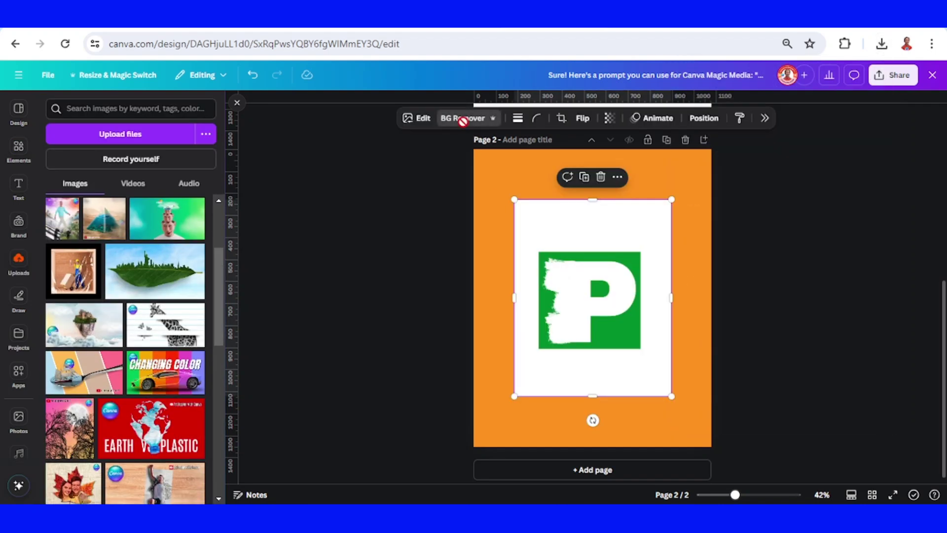
Step: Remove the P image's background and enlarge it to span the page
{"action": "left_click", "coordinate": [462, 118]}
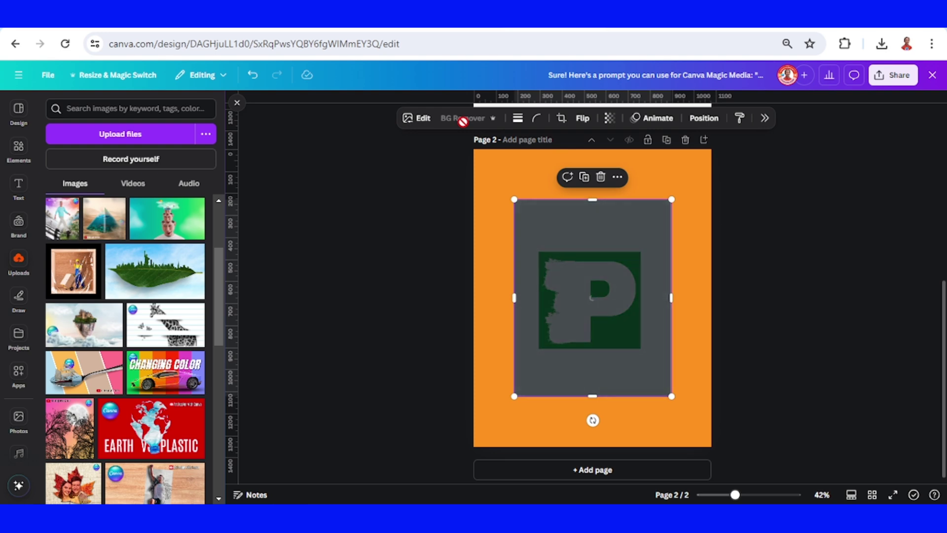
{"action": "left_click_drag", "start_coordinate": [515, 397], "coordinate": [473, 447]}
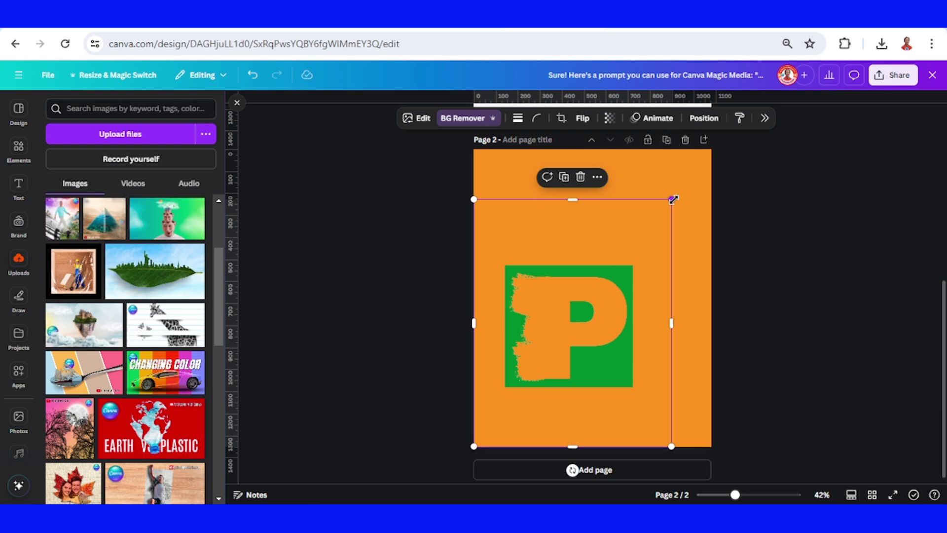
{"action": "left_click_drag", "start_coordinate": [672, 200], "coordinate": [712, 148]}
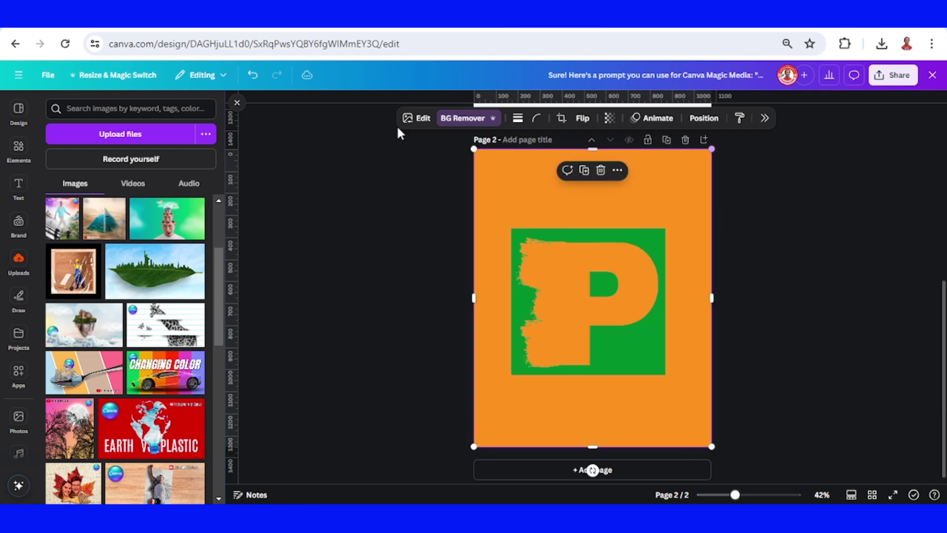
Step: Add the flying parrot photo from Elements' recently used items
{"action": "left_click", "coordinate": [18, 148]}
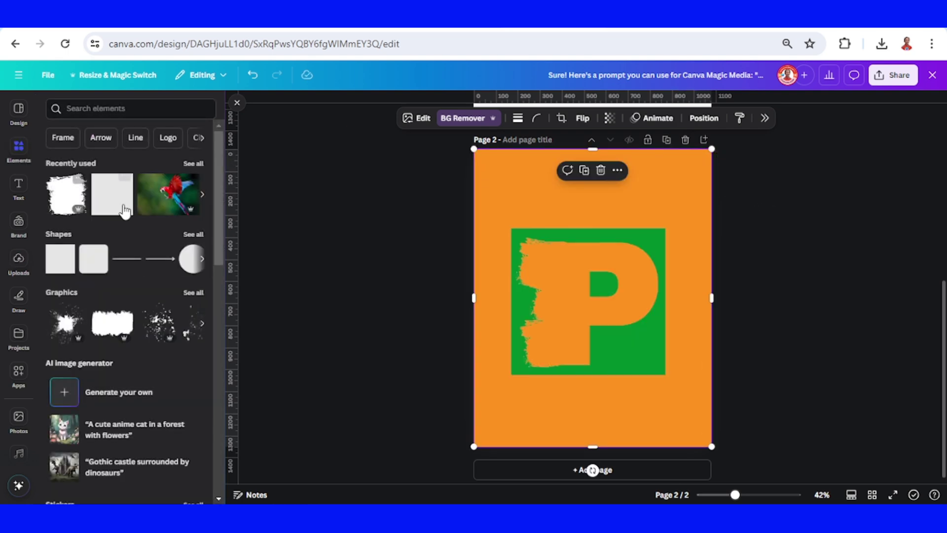
{"action": "mouse_move", "coordinate": [167, 194]}
{"action": "left_click", "coordinate": [189, 185]}
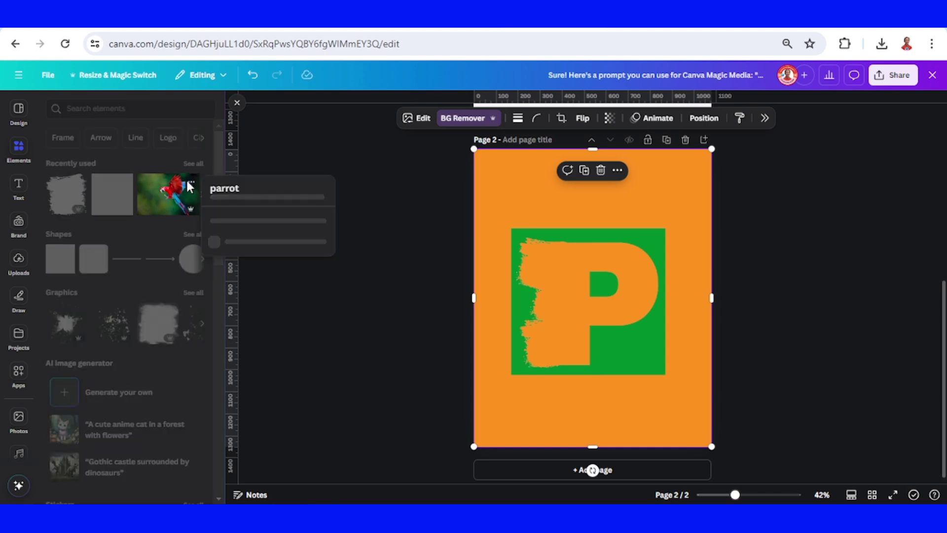
{"action": "left_click", "coordinate": [163, 195]}
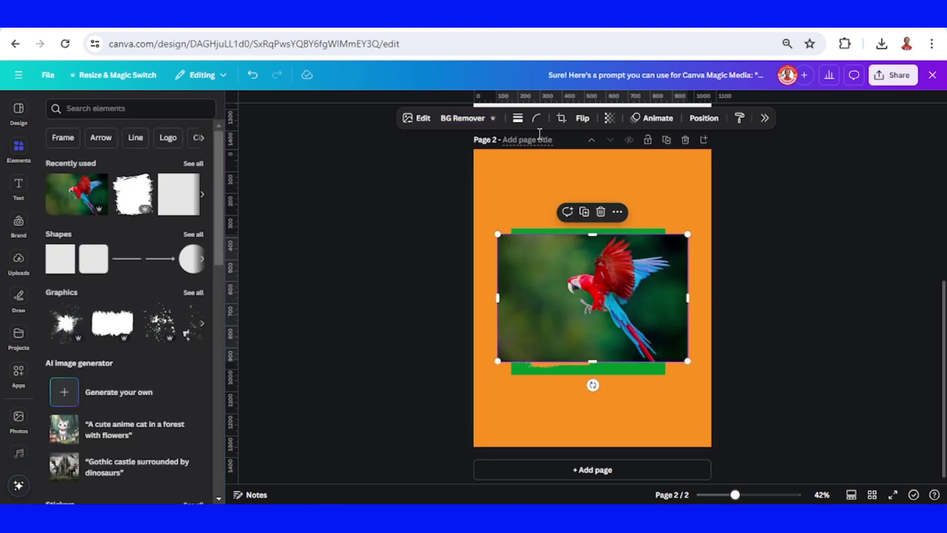
Step: Mirror the parrot photo horizontally and enlarge it across the page width
{"action": "left_click", "coordinate": [581, 123]}
{"action": "left_click", "coordinate": [585, 145]}
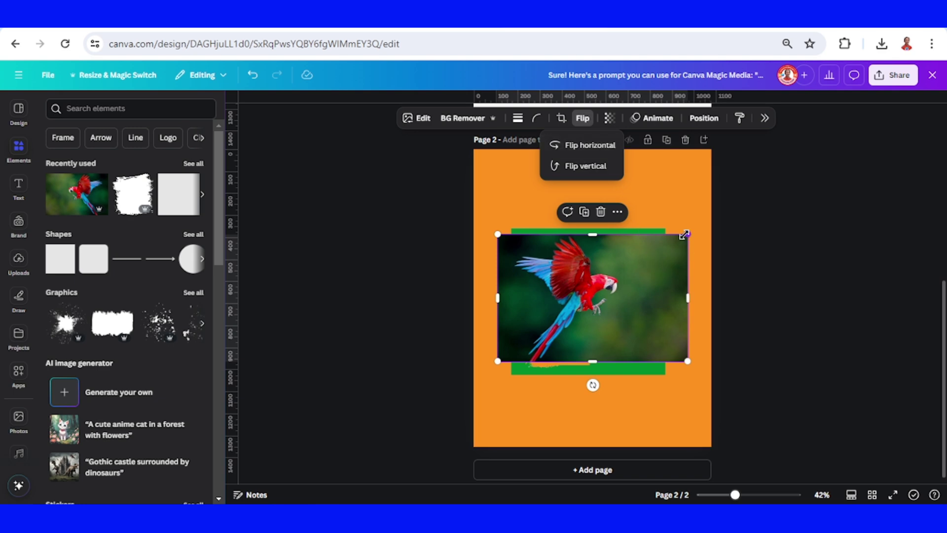
{"action": "left_click_drag", "start_coordinate": [684, 234], "coordinate": [793, 163]}
{"action": "left_click_drag", "start_coordinate": [738, 229], "coordinate": [697, 273]}
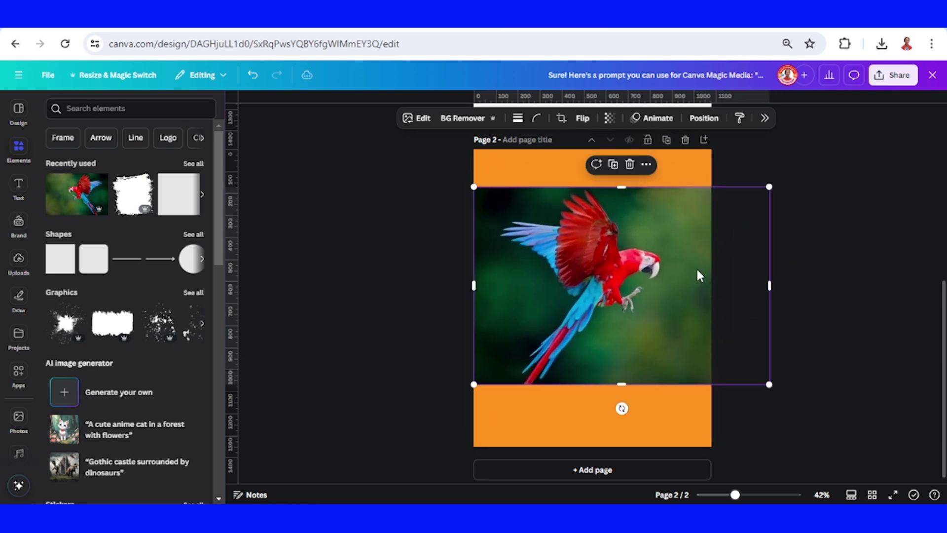
Step: Send the parrot photo behind the P cutout and fine-tune its size and position
{"action": "right_click", "coordinate": [663, 284]}
{"action": "mouse_move", "coordinate": [695, 304]}
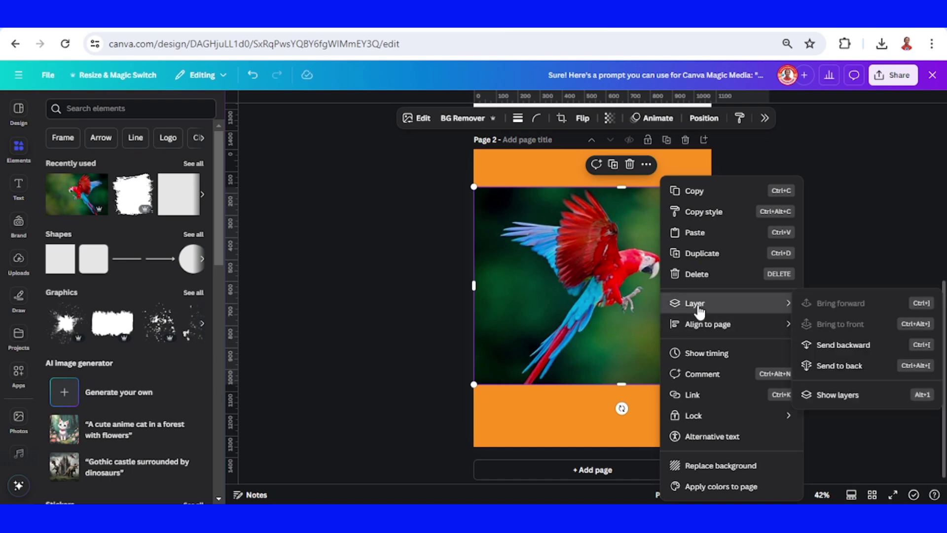
{"action": "left_click", "coordinate": [844, 367]}
{"action": "left_click_drag", "start_coordinate": [701, 323], "coordinate": [712, 324]}
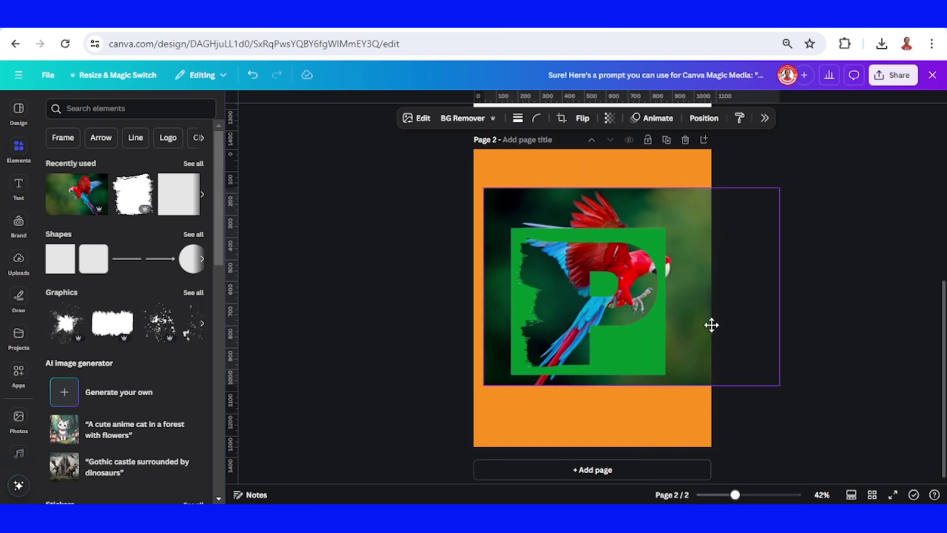
{"action": "left_click_drag", "start_coordinate": [485, 385], "coordinate": [456, 404]}
{"action": "mouse_move", "coordinate": [670, 349]}
{"action": "left_mouse_down"}
{"action": "mouse_move", "coordinate": [682, 347]}
{"action": "mouse_move", "coordinate": [678, 355]}
{"action": "left_mouse_up"}
Step: Crop the parrot photo's bottom, left, top and right edges to fit the P
{"action": "left_click_drag", "start_coordinate": [636, 402], "coordinate": [637, 368]}
{"action": "left_click_drag", "start_coordinate": [474, 278], "coordinate": [514, 287]}
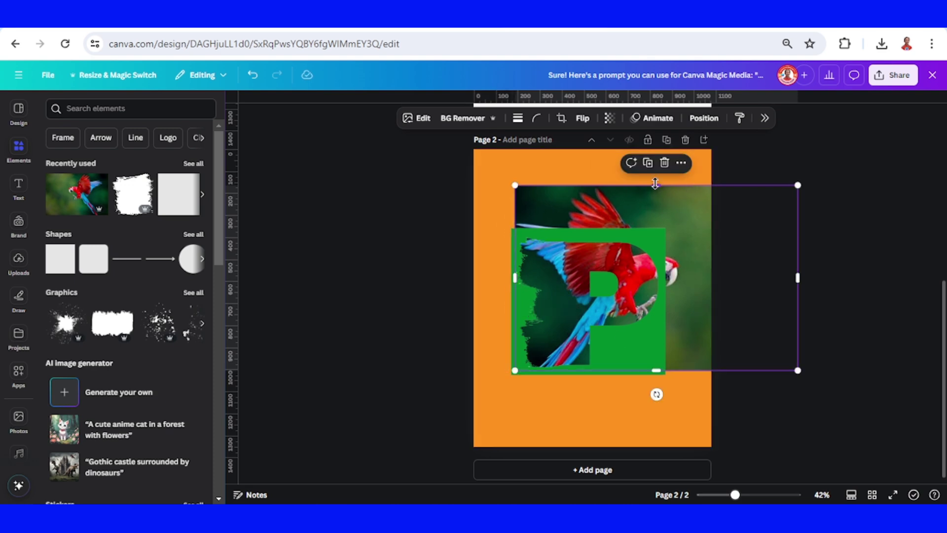
{"action": "left_click_drag", "start_coordinate": [656, 186], "coordinate": [655, 236]}
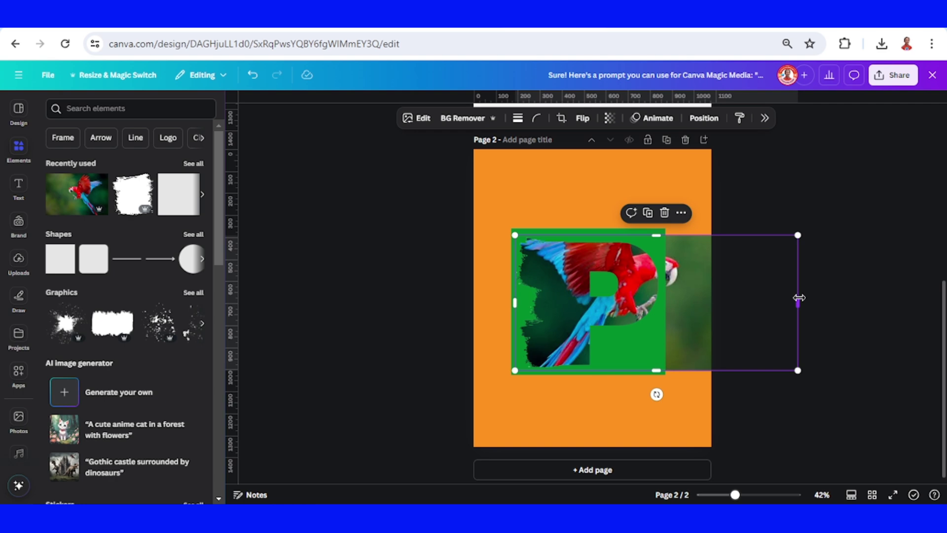
{"action": "left_click_drag", "start_coordinate": [761, 296], "coordinate": [660, 302]}
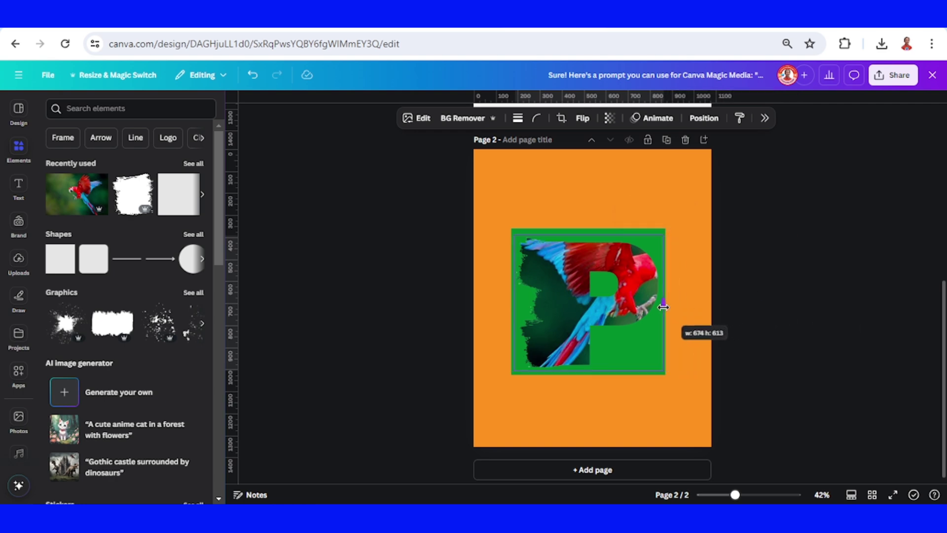
Step: Turn the page 2 background green
{"action": "left_click", "coordinate": [598, 160]}
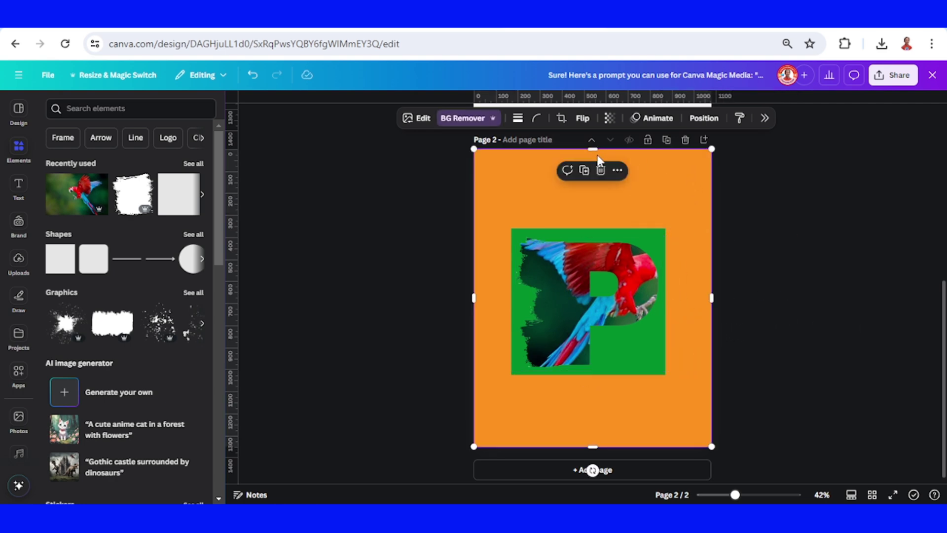
{"action": "left_click_drag", "start_coordinate": [596, 150], "coordinate": [595, 189]}
{"action": "left_click", "coordinate": [672, 170]}
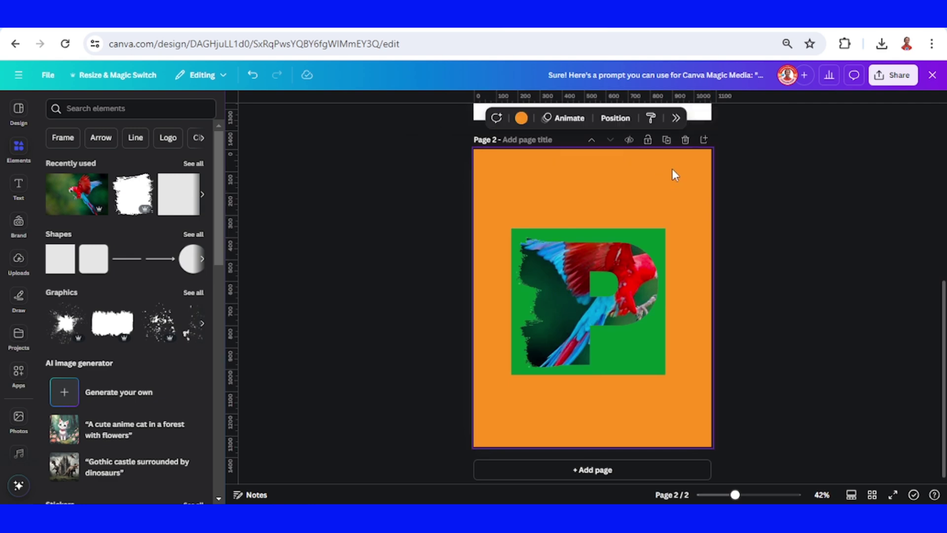
{"action": "left_click", "coordinate": [521, 118]}
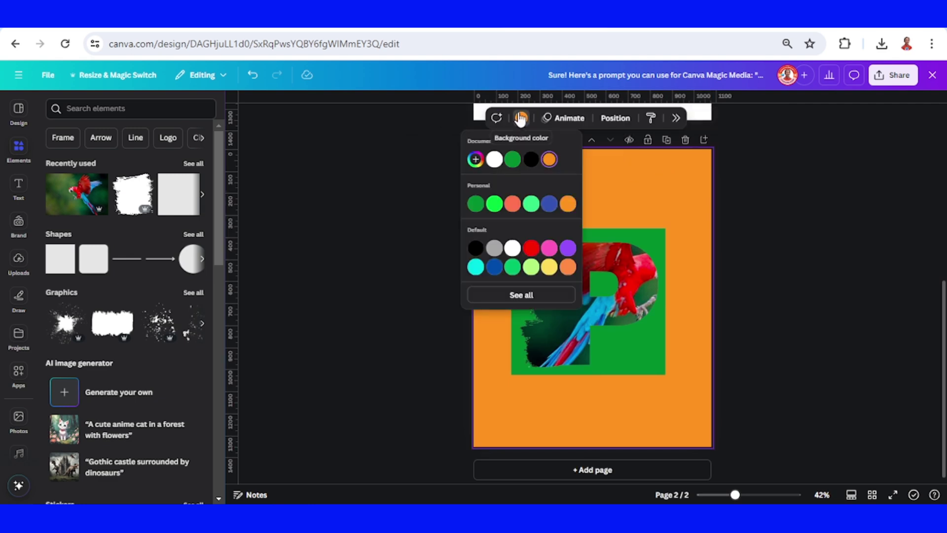
{"action": "left_click", "coordinate": [513, 160]}
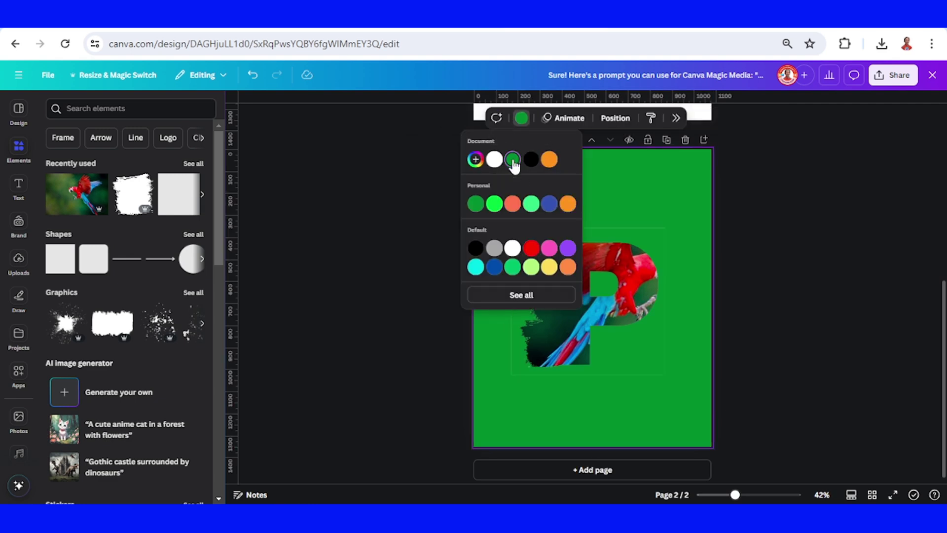
Step: Download only page 2 as a PNG and add a new third page
{"action": "left_click", "coordinate": [883, 84]}
{"action": "left_click", "coordinate": [824, 345]}
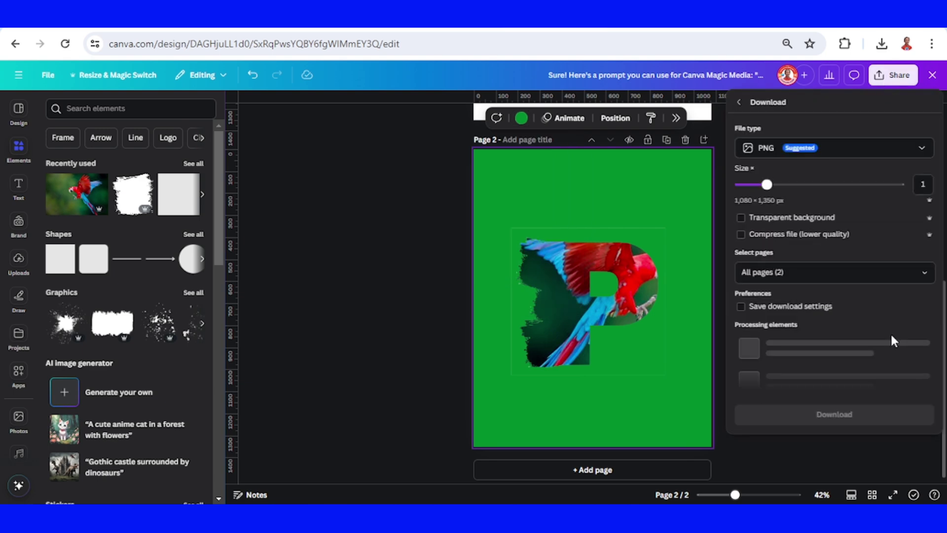
{"action": "left_click", "coordinate": [913, 272]}
{"action": "left_click", "coordinate": [854, 337]}
{"action": "left_click", "coordinate": [850, 398]}
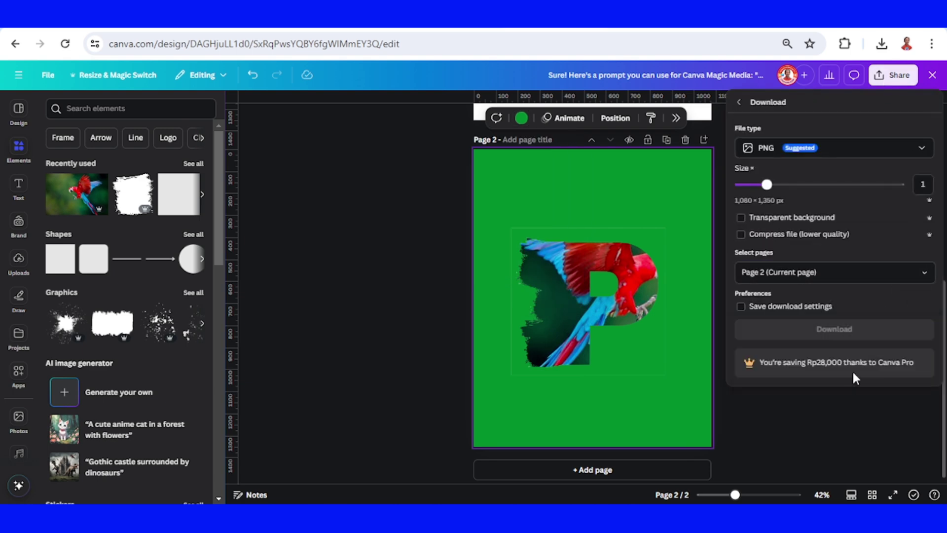
{"action": "left_click", "coordinate": [855, 333]}
{"action": "left_click", "coordinate": [647, 471]}
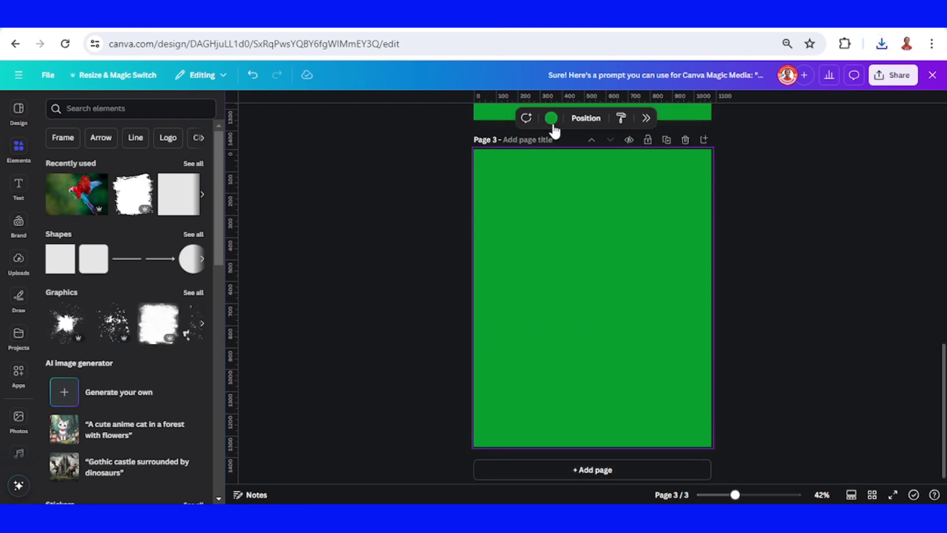
Step: Make page 3 white and insert the downloaded parrot-P PNG
{"action": "left_click", "coordinate": [551, 119]}
{"action": "left_click", "coordinate": [524, 159]}
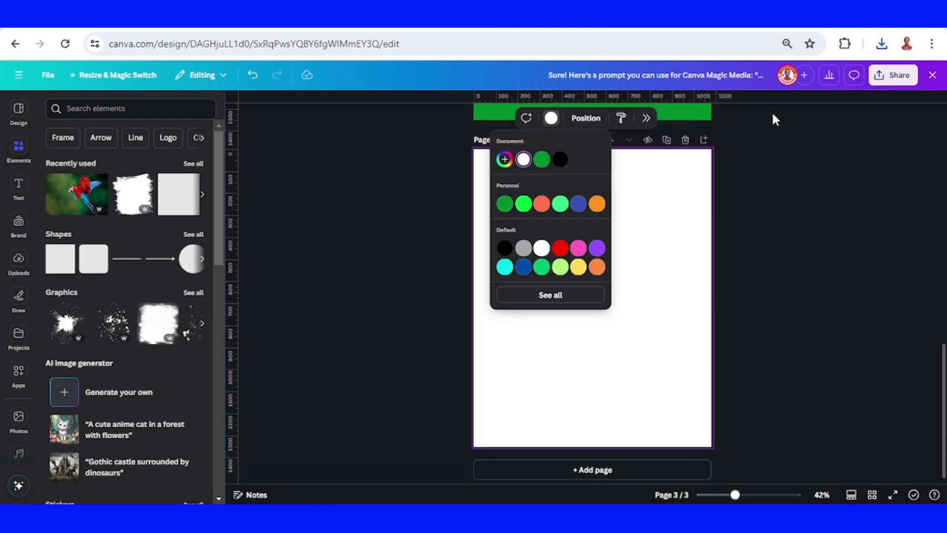
{"action": "left_click", "coordinate": [882, 43]}
{"action": "left_click", "coordinate": [632, 349]}
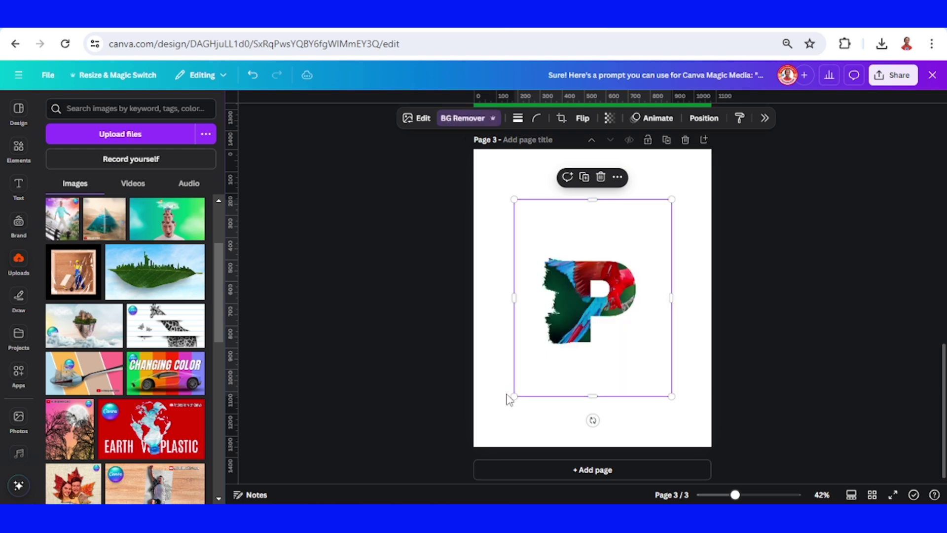
Step: Enlarge the parrot-P image to fill page 3
{"action": "left_click_drag", "start_coordinate": [506, 402], "coordinate": [473, 447]}
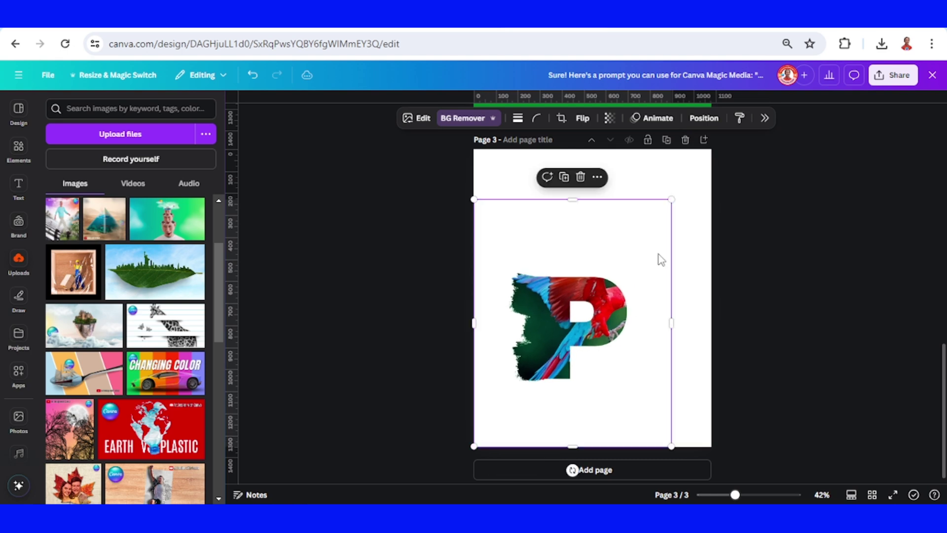
{"action": "left_click_drag", "start_coordinate": [672, 199], "coordinate": [713, 151]}
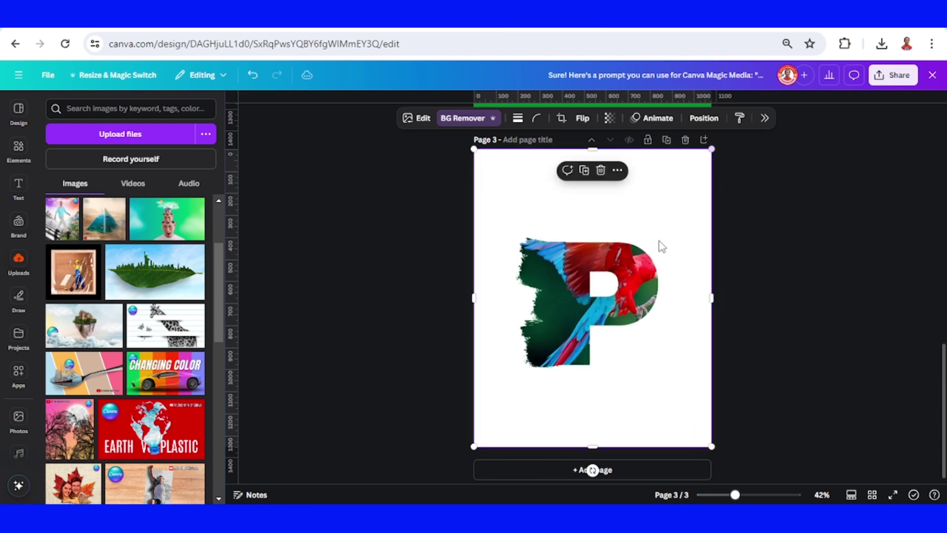
{"action": "scroll", "coordinate": [630, 274], "scroll_direction": "up", "scroll_amount": 5}
{"action": "scroll", "coordinate": [631, 279], "scroll_direction": "up", "scroll_amount": 3}
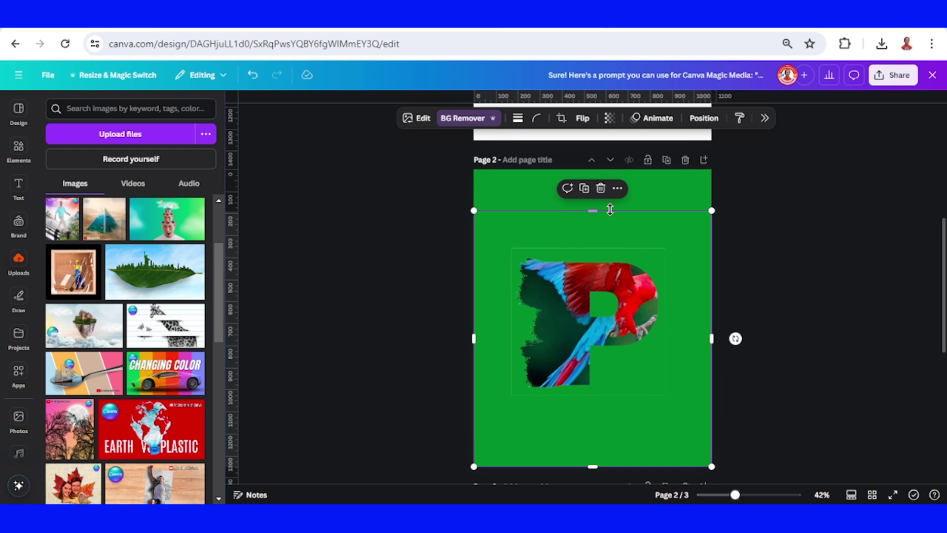
Step: Uncover and copy page 2's parrot photo, then bring up paste on page 3
{"action": "left_click_drag", "start_coordinate": [608, 211], "coordinate": [605, 294]}
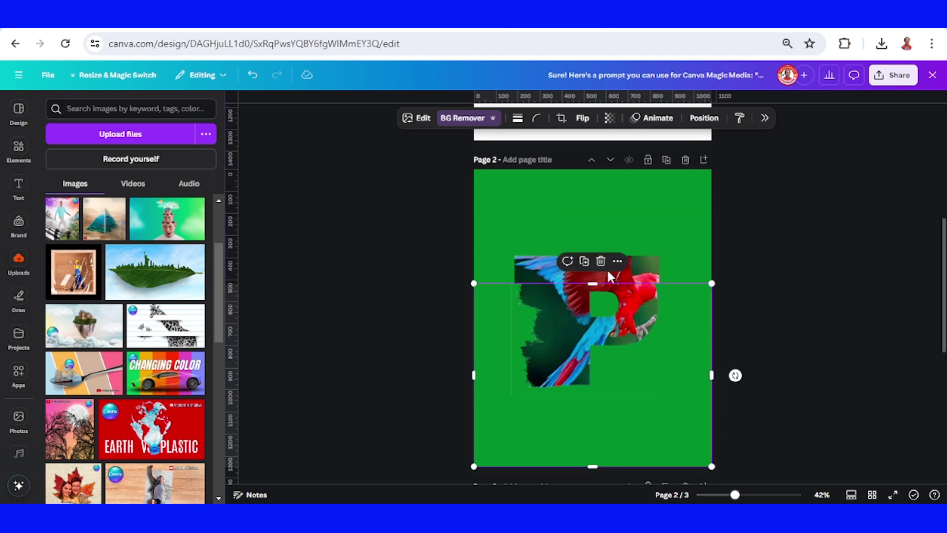
{"action": "left_click", "coordinate": [642, 264]}
{"action": "right_click", "coordinate": [641, 264]}
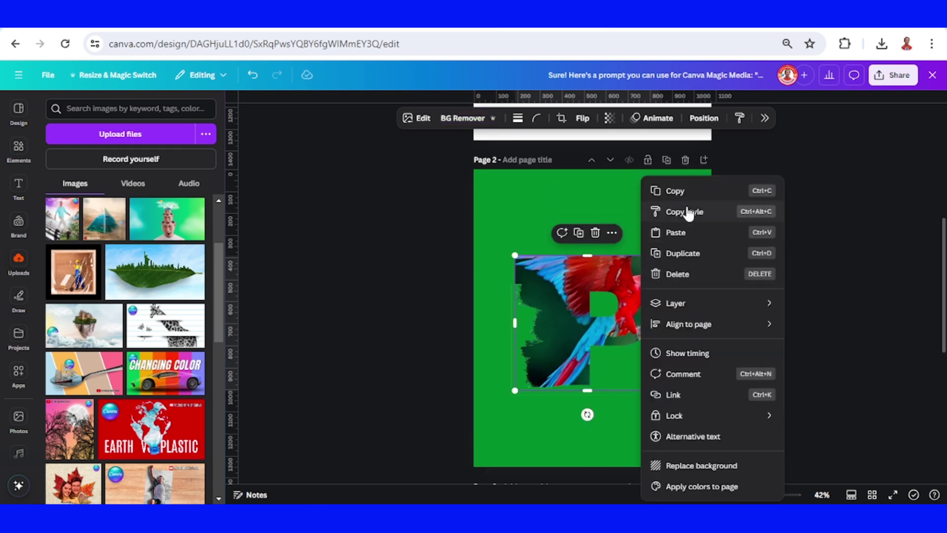
{"action": "left_click", "coordinate": [675, 191]}
{"action": "scroll", "coordinate": [650, 298], "scroll_direction": "down", "scroll_amount": 5}
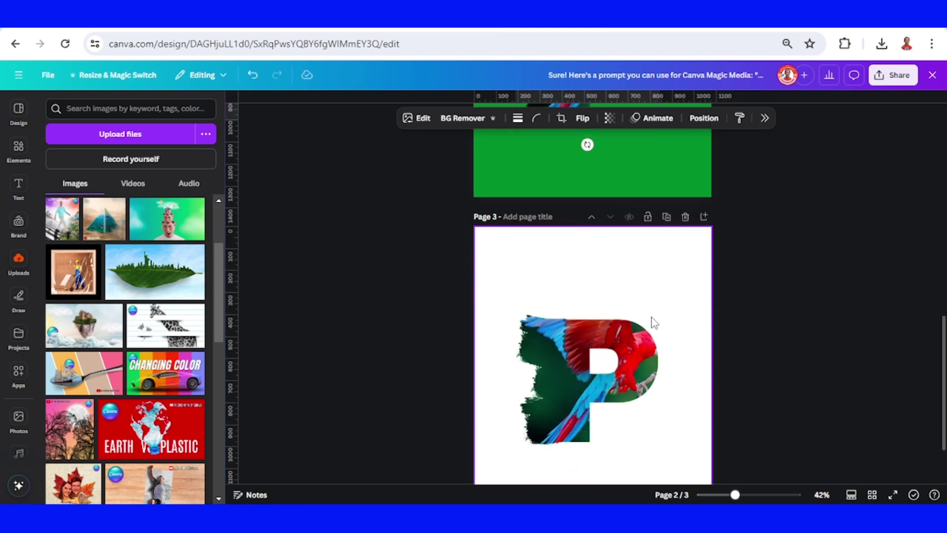
{"action": "right_click", "coordinate": [694, 294]}
Step: Paste the parrot on page 3, enlarge it, remove its background and crop its lower part
{"action": "left_click", "coordinate": [730, 281]}
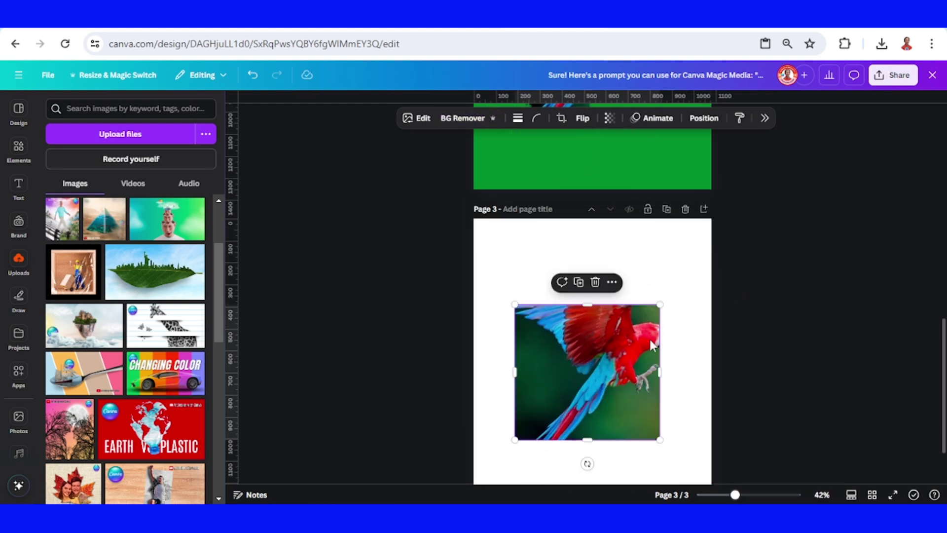
{"action": "left_click_drag", "start_coordinate": [593, 303], "coordinate": [614, 258]}
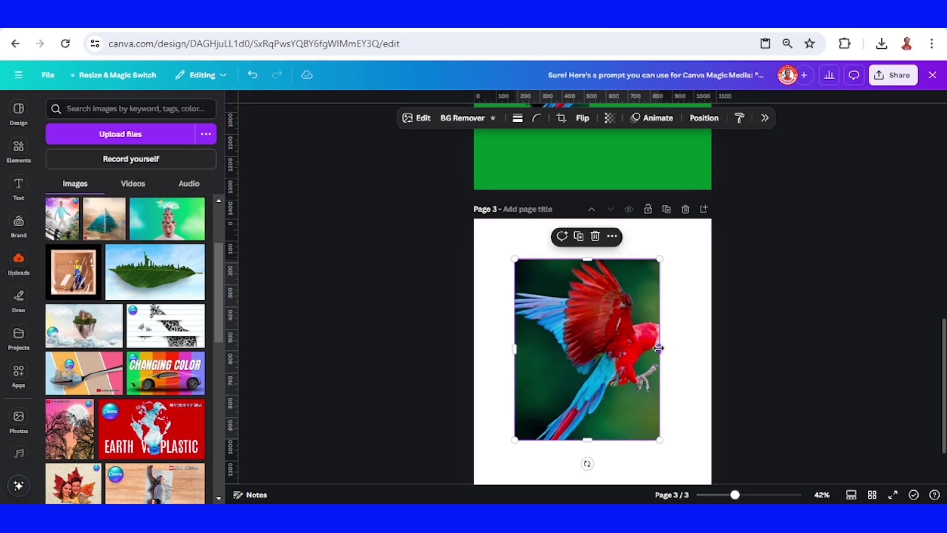
{"action": "left_click_drag", "start_coordinate": [659, 348], "coordinate": [688, 348]}
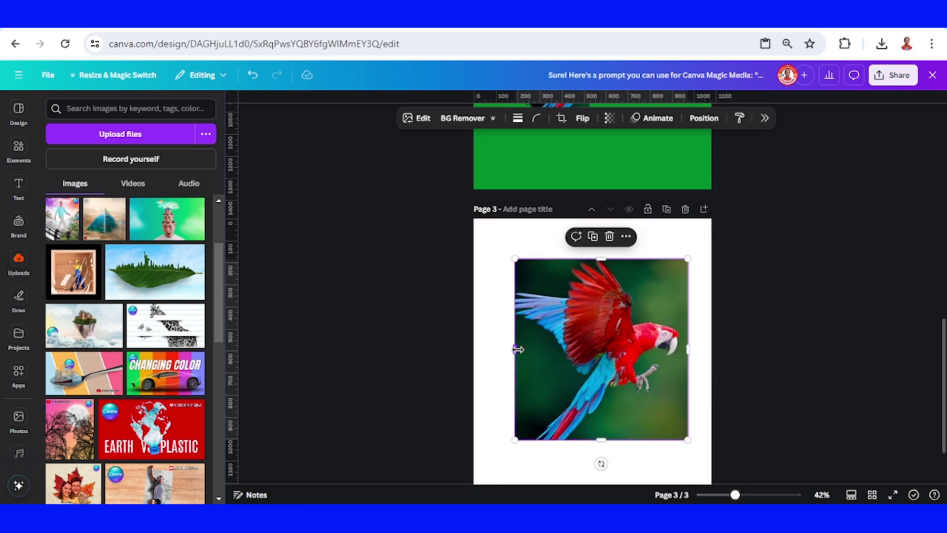
{"action": "left_click_drag", "start_coordinate": [517, 349], "coordinate": [501, 349]}
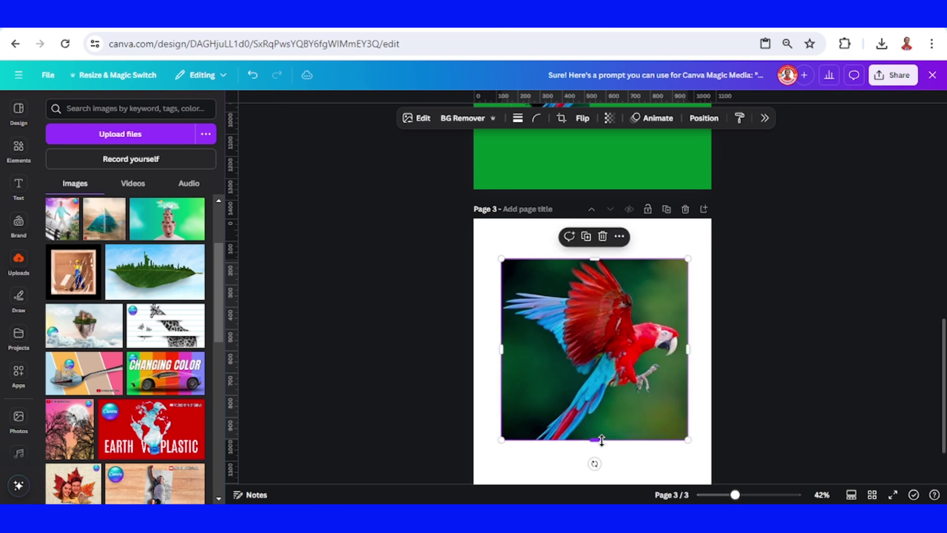
{"action": "left_click_drag", "start_coordinate": [601, 440], "coordinate": [602, 449]}
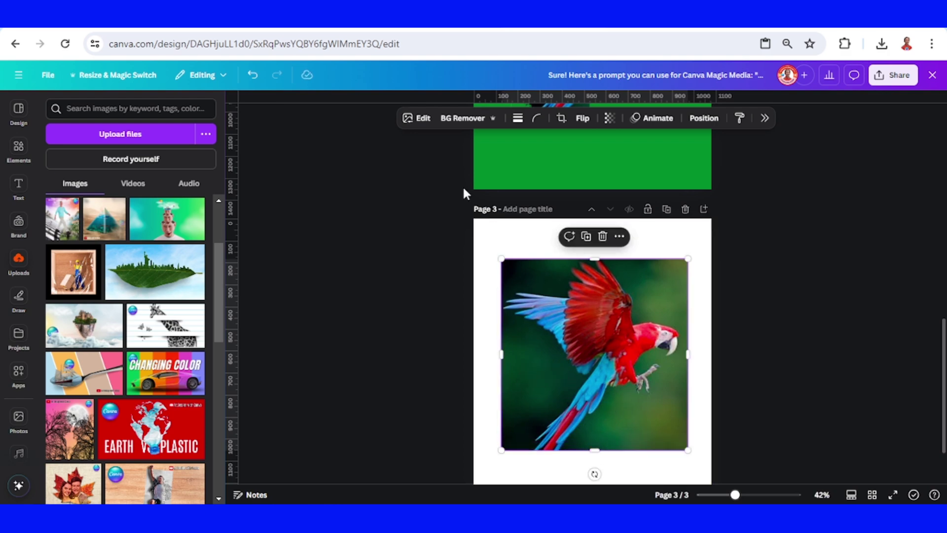
{"action": "left_click", "coordinate": [464, 120]}
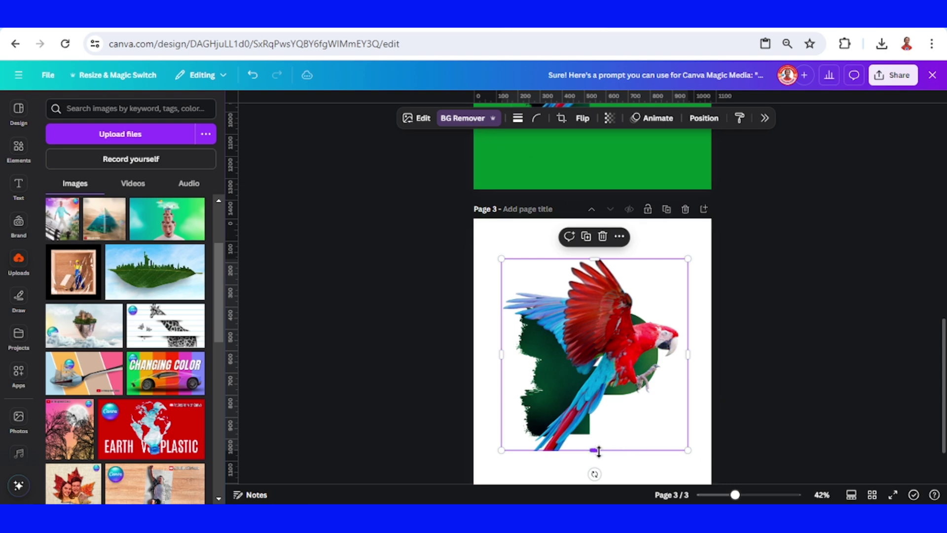
{"action": "left_click_drag", "start_coordinate": [599, 451], "coordinate": [683, 363]}
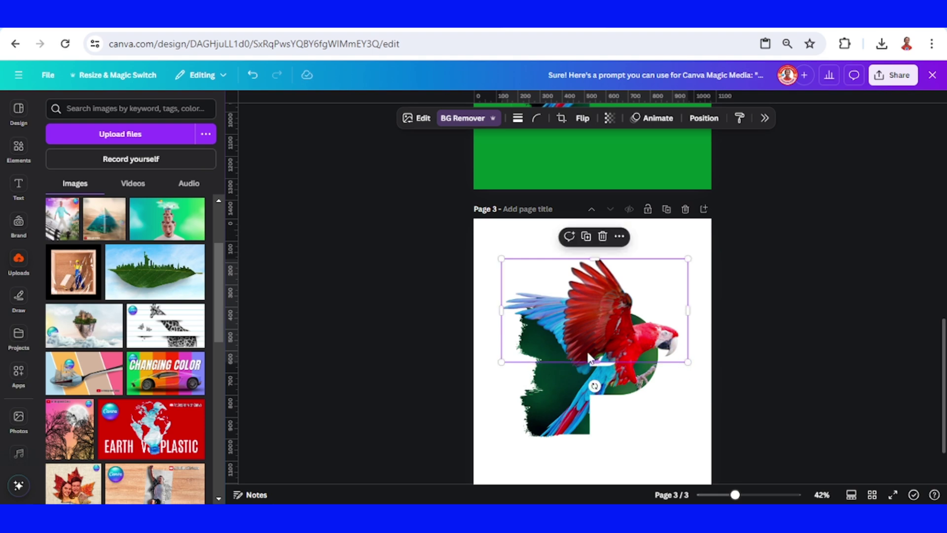
Step: Crop the parrot copy to its wings and head over the P, trimming the full layer's left and top
{"action": "left_click_drag", "start_coordinate": [590, 273], "coordinate": [594, 276]}
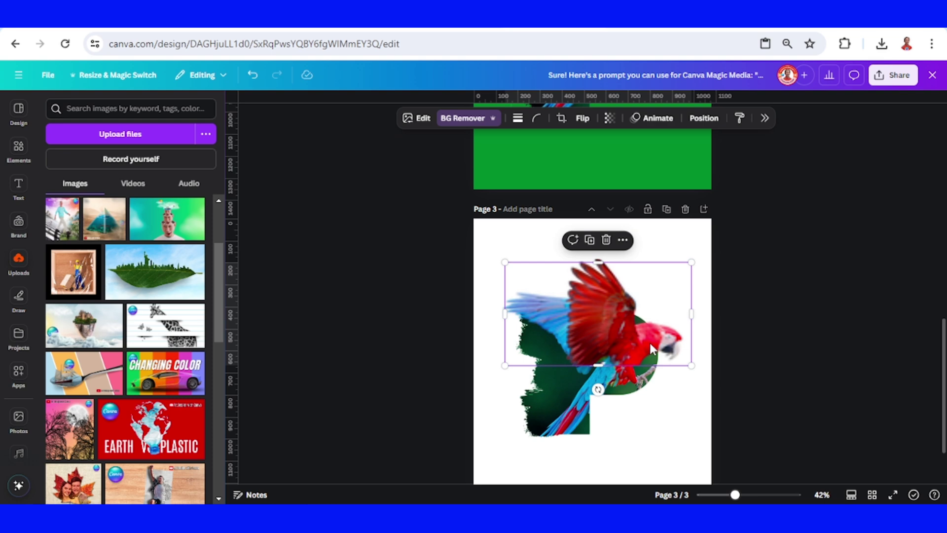
{"action": "left_click_drag", "start_coordinate": [647, 340], "coordinate": [648, 331]}
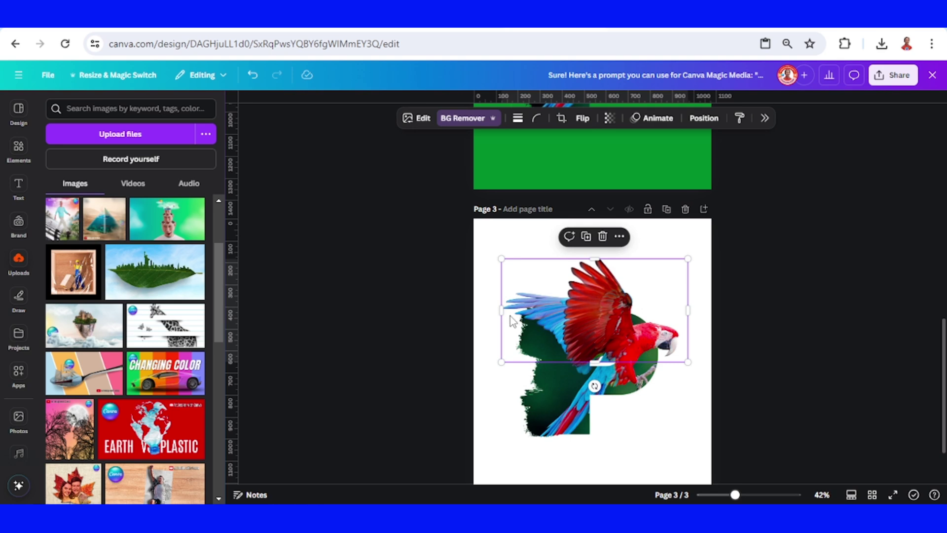
{"action": "mouse_move", "coordinate": [502, 311]}
{"action": "left_mouse_down"}
{"action": "mouse_move", "coordinate": [623, 323]}
{"action": "mouse_move", "coordinate": [502, 321]}
{"action": "left_mouse_up"}
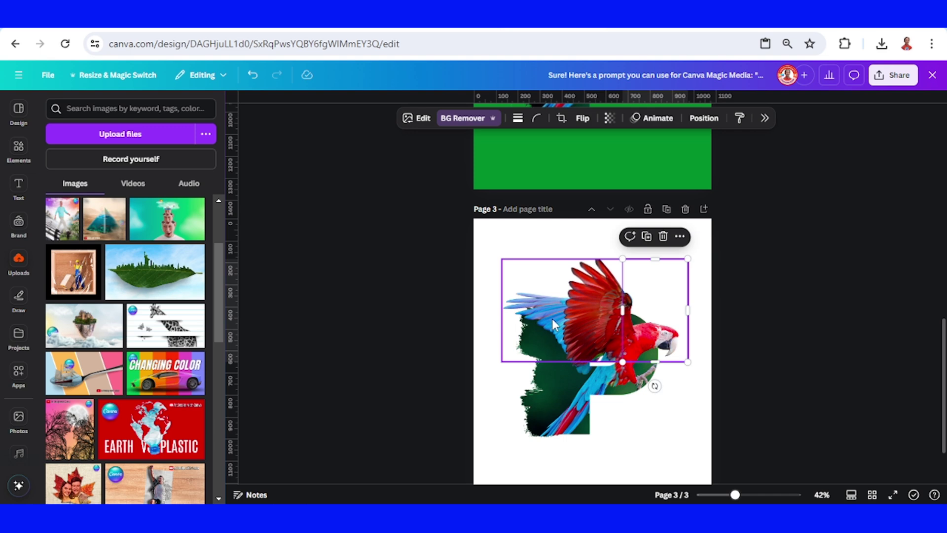
{"action": "mouse_move", "coordinate": [603, 362]}
{"action": "left_mouse_down"}
{"action": "mouse_move", "coordinate": [609, 327]}
{"action": "mouse_move", "coordinate": [589, 448]}
{"action": "mouse_move", "coordinate": [592, 377]}
{"action": "left_mouse_up"}
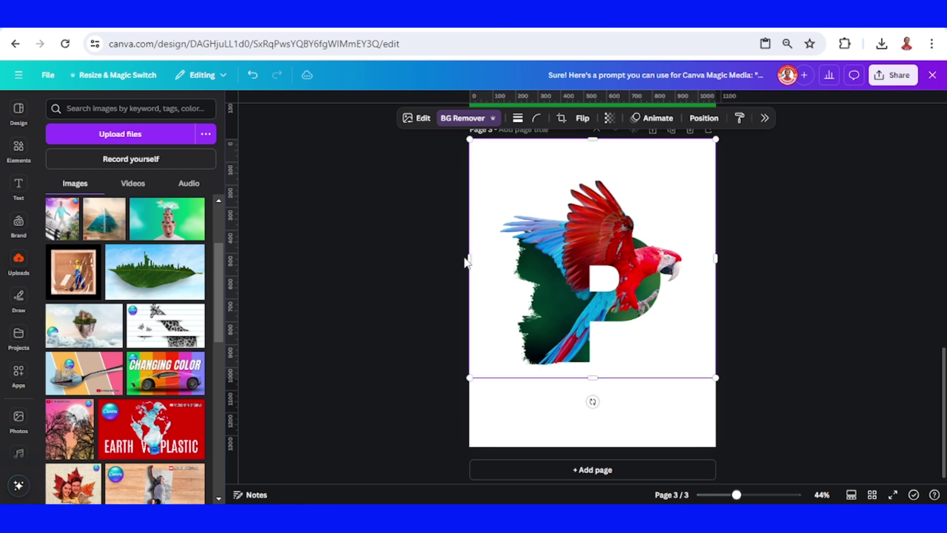
{"action": "left_click_drag", "start_coordinate": [480, 258], "coordinate": [493, 258]}
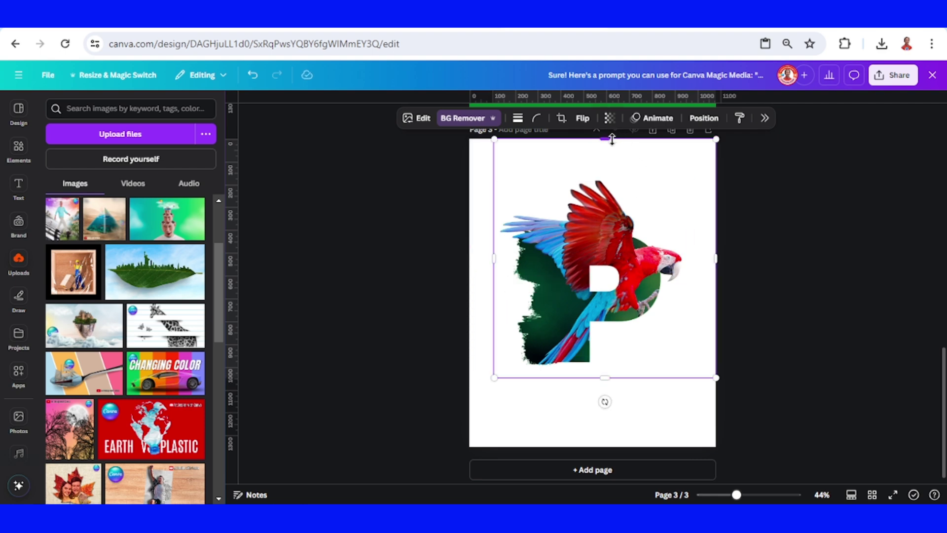
{"action": "left_click_drag", "start_coordinate": [607, 140], "coordinate": [611, 163]}
{"action": "left_click", "coordinate": [596, 230]}
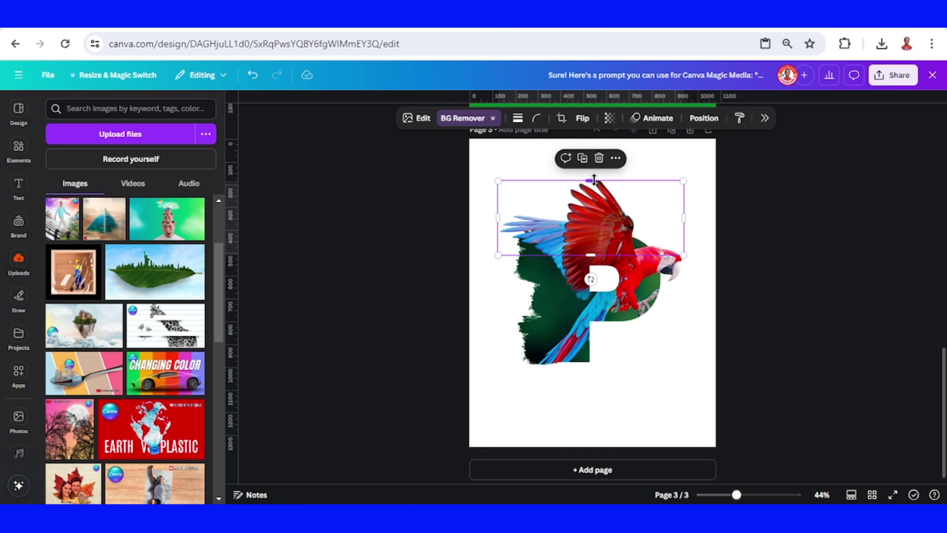
Step: Group the parrot and P pieces, and give the page a yellow-to-orange linear gradient background
{"action": "left_click_drag", "start_coordinate": [758, 191], "coordinate": [508, 377]}
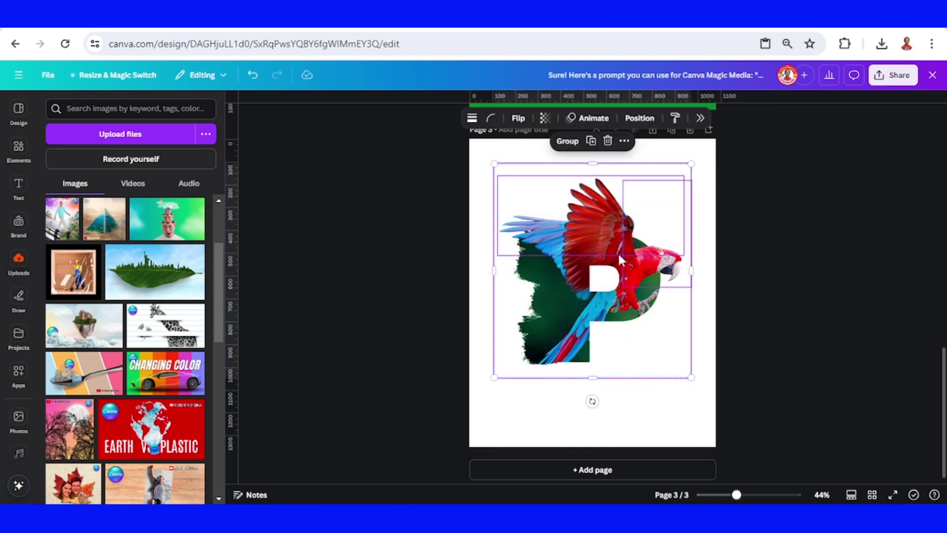
{"action": "left_click", "coordinate": [568, 142]}
{"action": "left_click", "coordinate": [697, 419]}
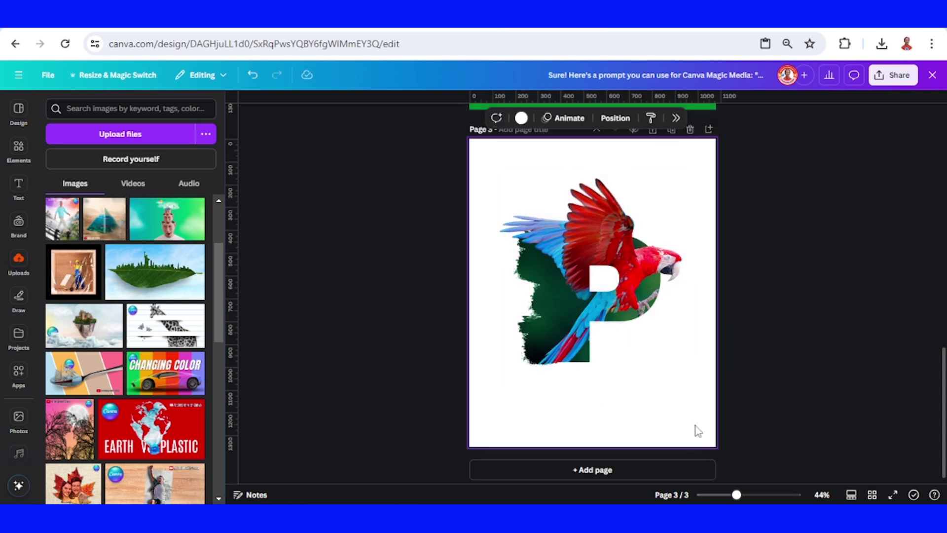
{"action": "left_click", "coordinate": [521, 118]}
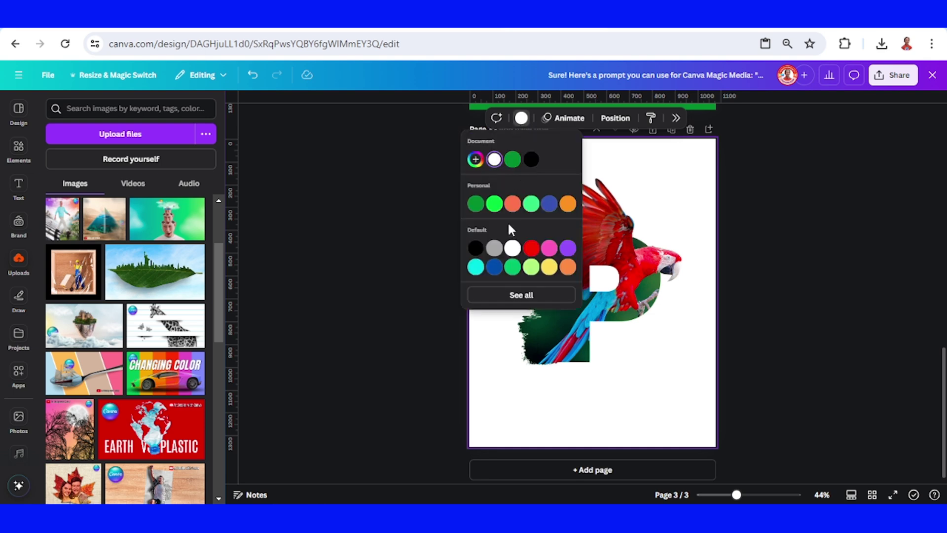
{"action": "left_click", "coordinate": [523, 296]}
{"action": "scroll", "coordinate": [805, 362], "scroll_direction": "down", "scroll_amount": 3}
{"action": "scroll", "coordinate": [871, 444], "scroll_direction": "down", "scroll_amount": 2}
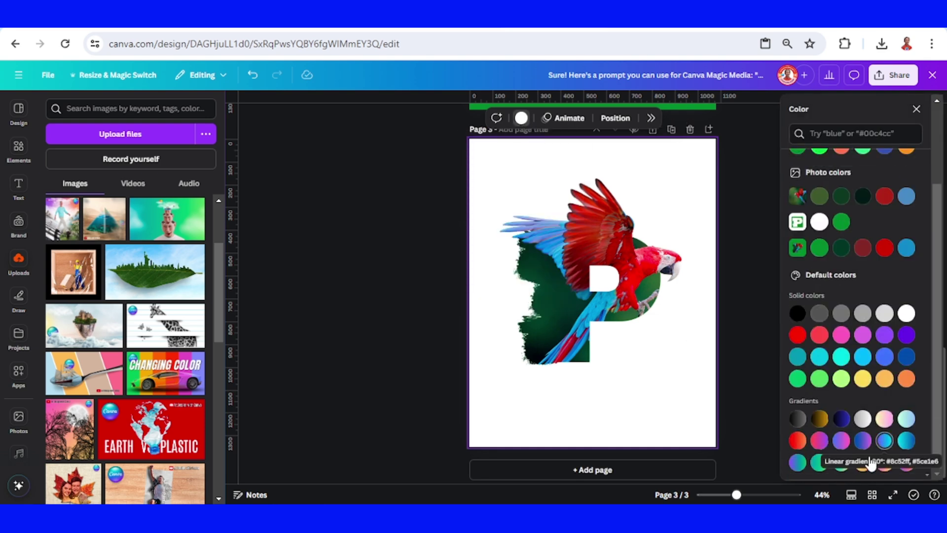
{"action": "left_click", "coordinate": [869, 462]}
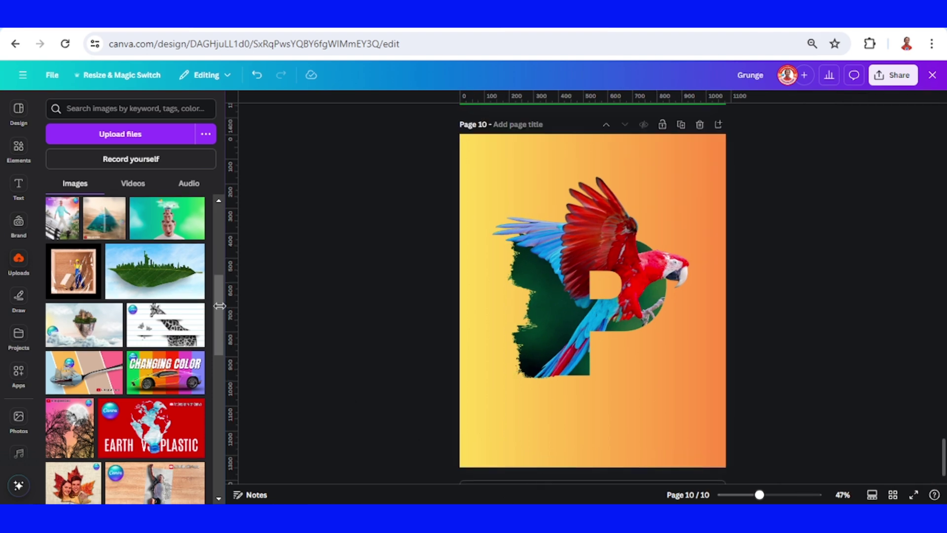
Step: Add a SPLATTER graphic from Elements and move it to the P's left edge
{"action": "left_click", "coordinate": [18, 148]}
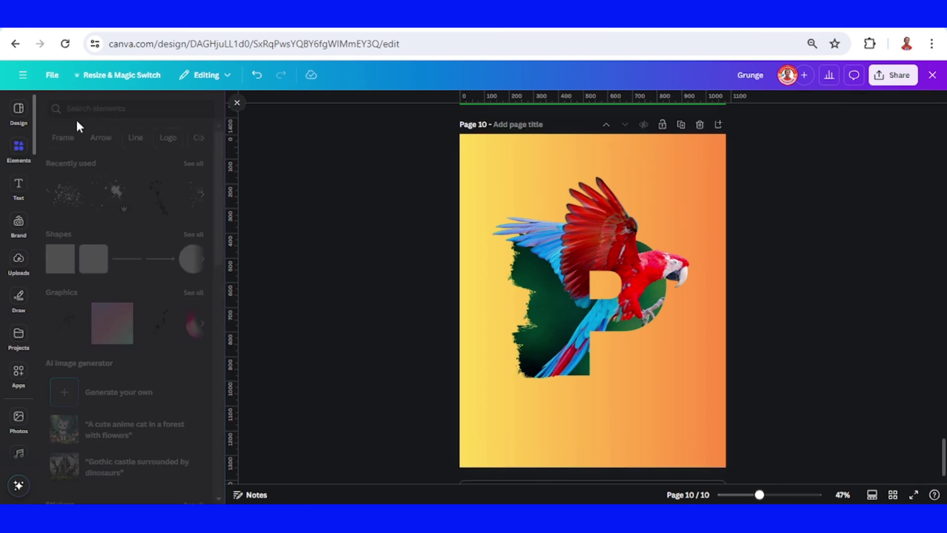
{"action": "left_click", "coordinate": [89, 109]}
{"action": "left_click", "coordinate": [78, 155]}
{"action": "type", "text": "SPLATTER"}
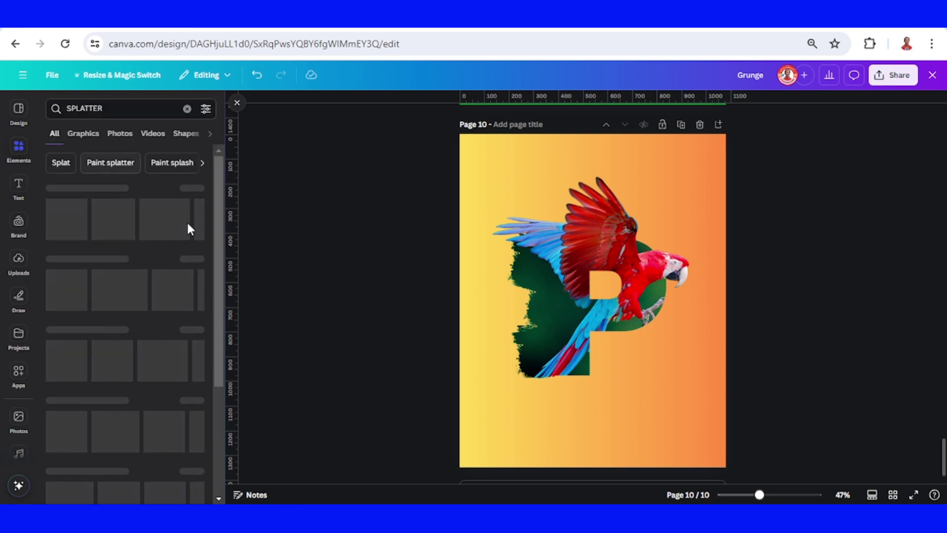
{"action": "left_click", "coordinate": [194, 188]}
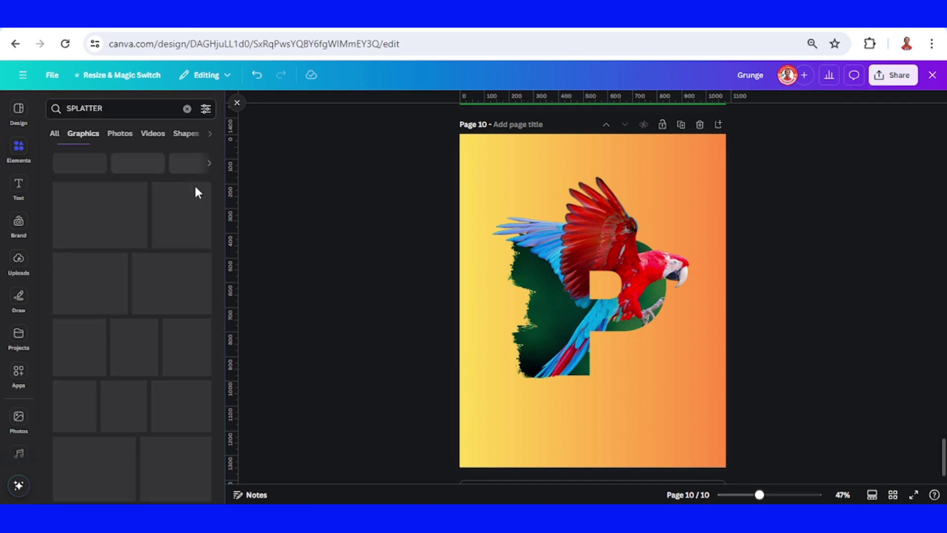
{"action": "left_click", "coordinate": [196, 243]}
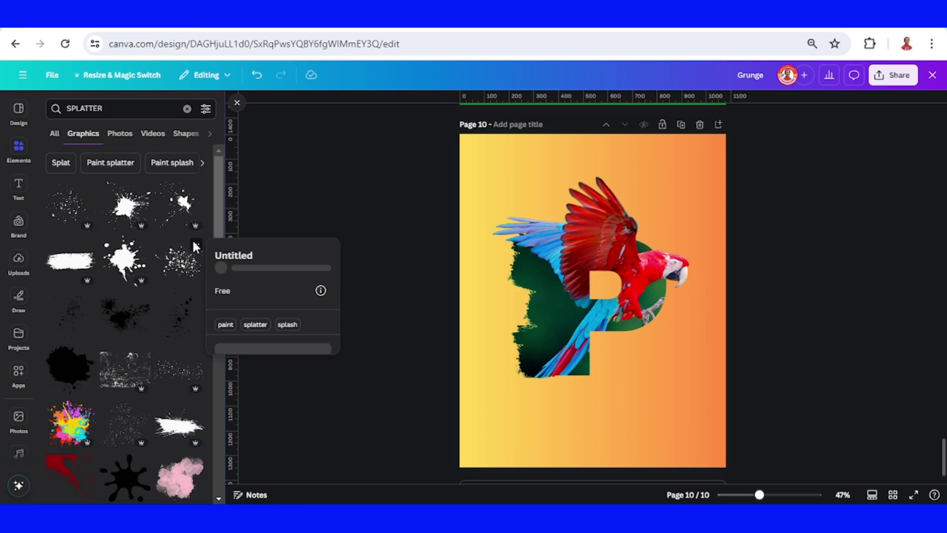
{"action": "left_click", "coordinate": [173, 262]}
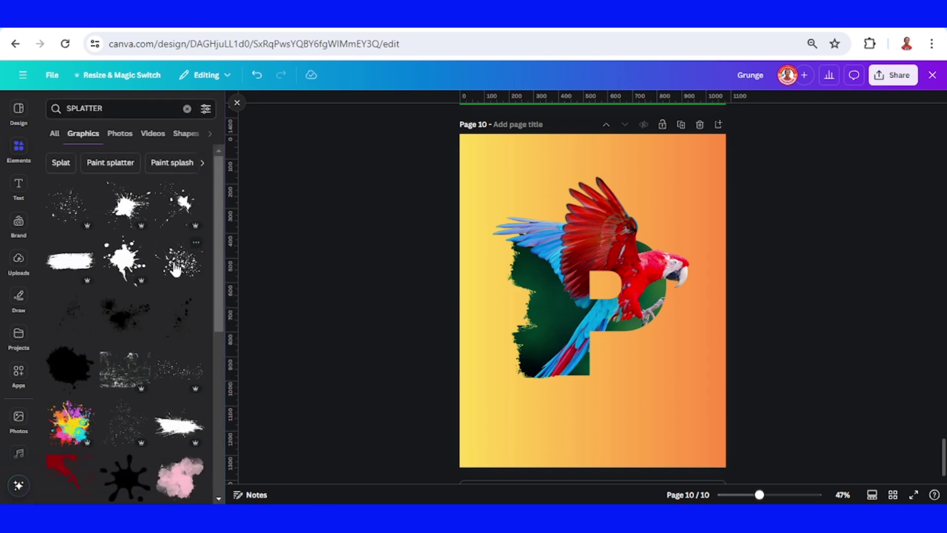
{"action": "left_click", "coordinate": [549, 295]}
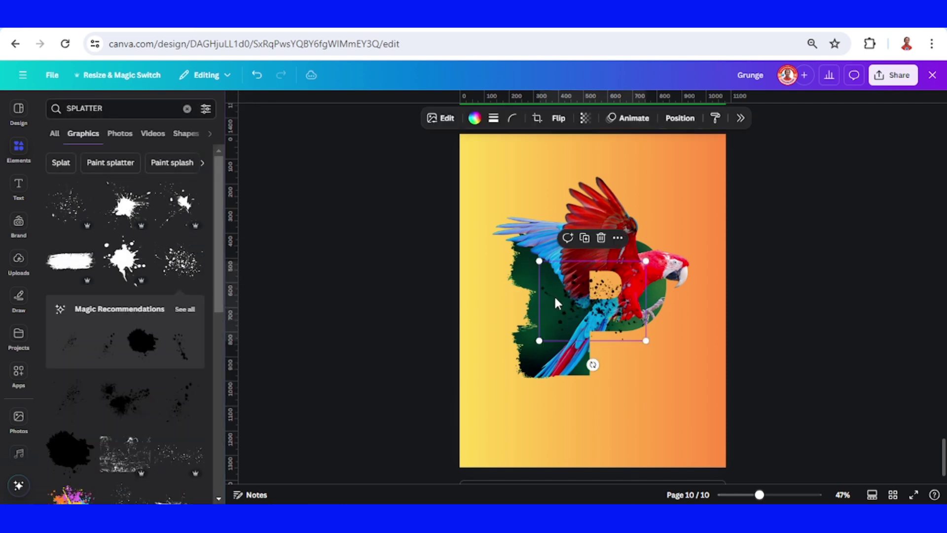
{"action": "left_click_drag", "start_coordinate": [555, 295], "coordinate": [478, 310]}
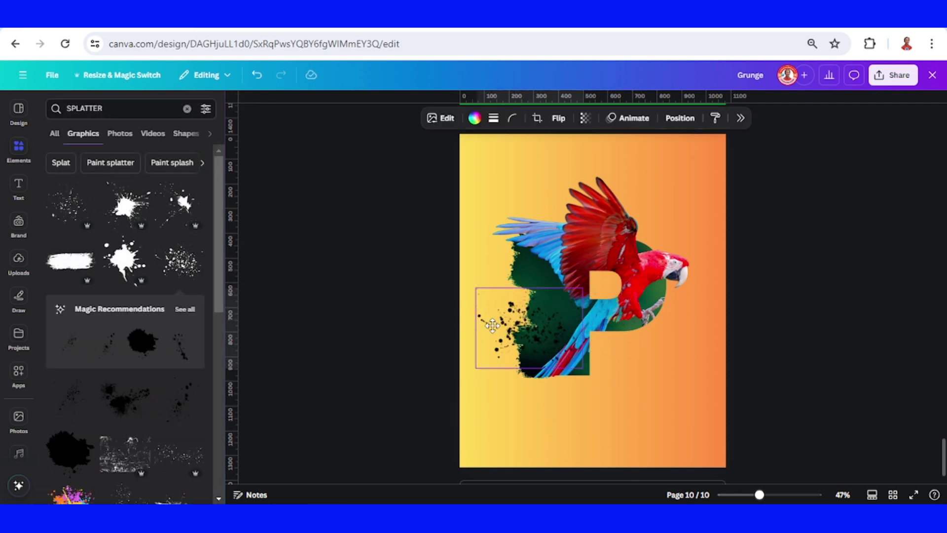
Step: Recolour the splatter with the P's dark green, sampled by eyedropper
{"action": "left_click", "coordinate": [475, 120]}
{"action": "left_click", "coordinate": [429, 158]}
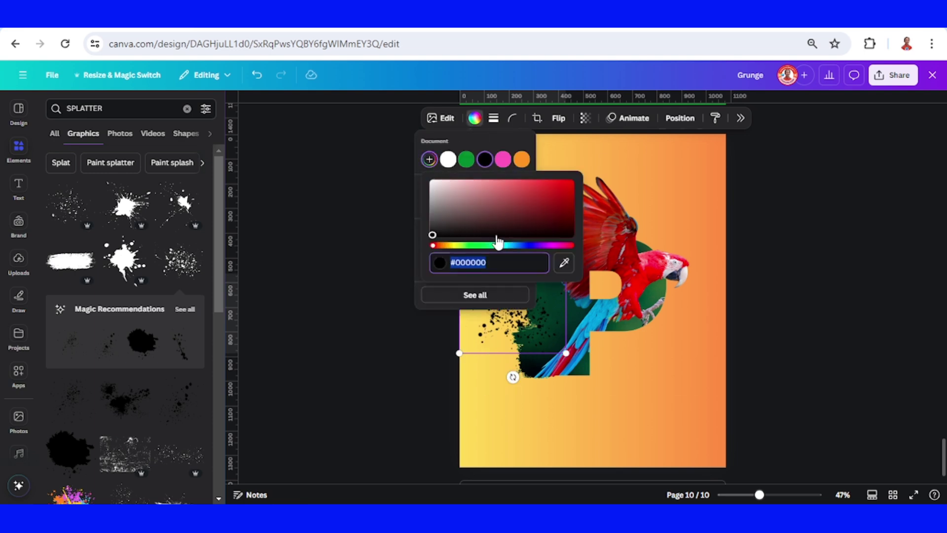
{"action": "left_click", "coordinate": [561, 262]}
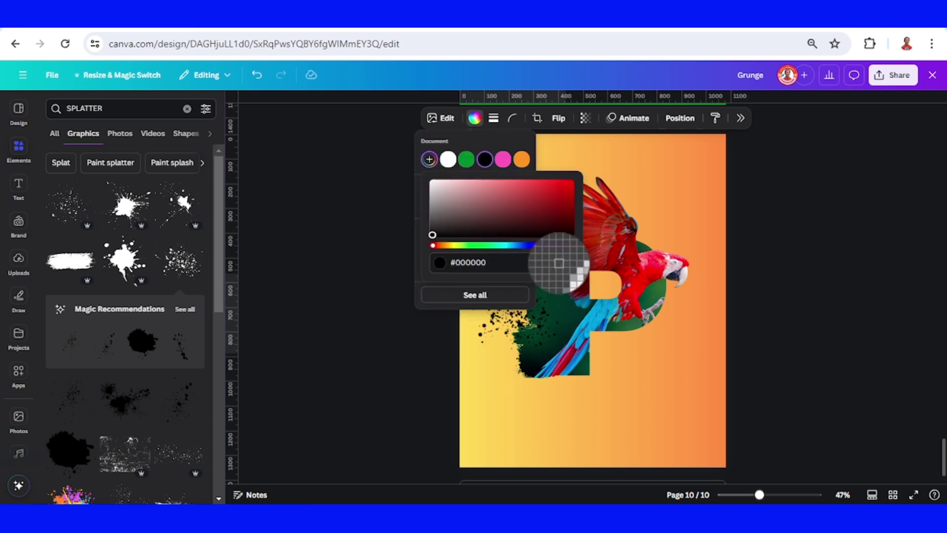
{"action": "left_click", "coordinate": [545, 331]}
{"action": "left_click", "coordinate": [547, 328]}
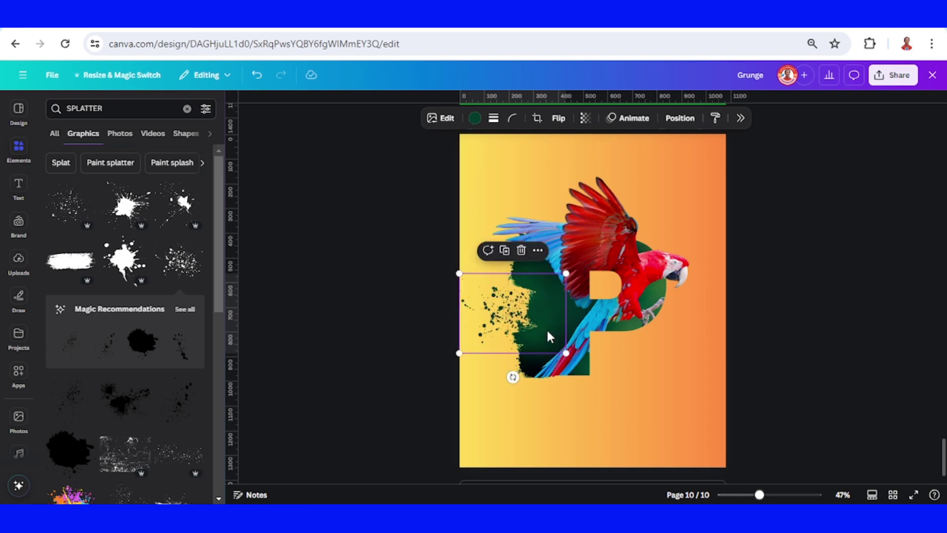
Step: Nudge and resize the splatter along the P's edge, then bring the parrot group to front
{"action": "left_click_drag", "start_coordinate": [514, 330], "coordinate": [526, 325]}
{"action": "left_click_drag", "start_coordinate": [528, 292], "coordinate": [530, 324]}
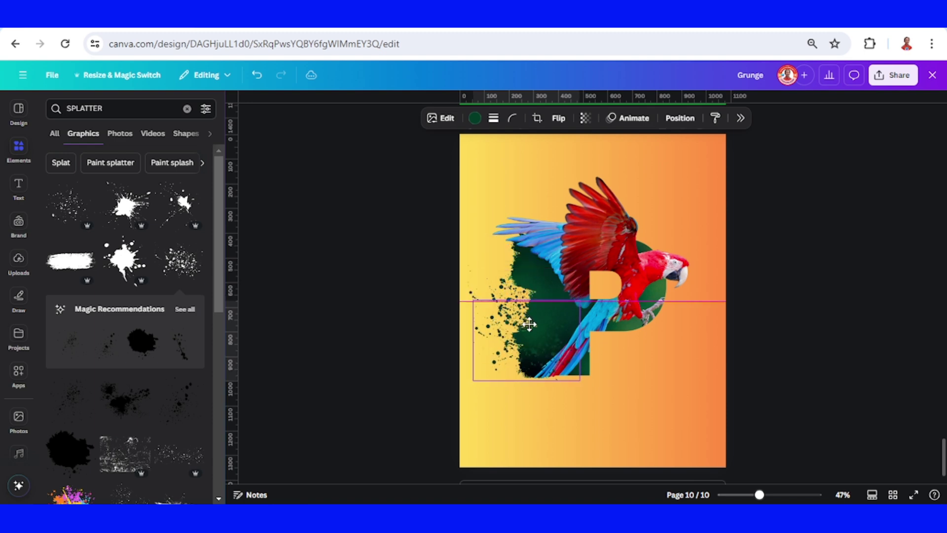
{"action": "left_click_drag", "start_coordinate": [572, 375], "coordinate": [577, 379]}
{"action": "left_click", "coordinate": [634, 301]}
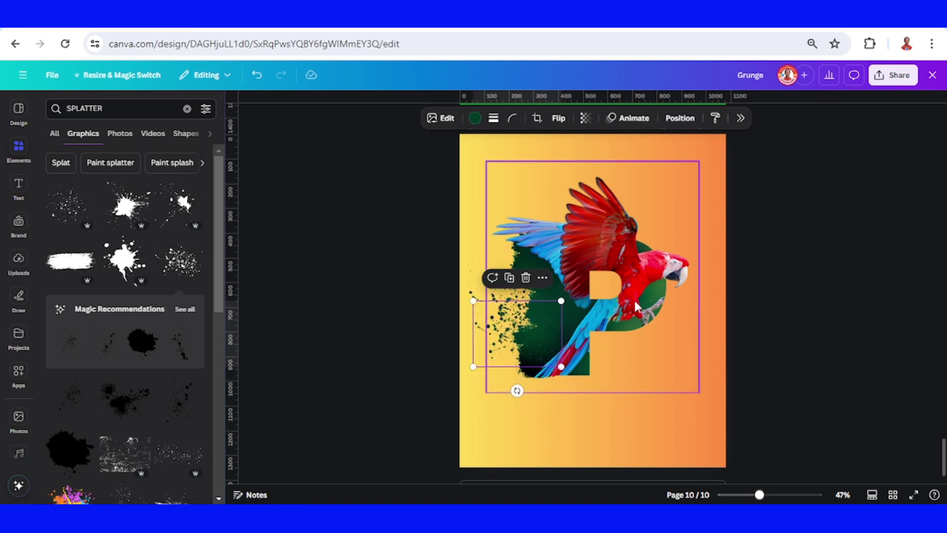
{"action": "right_click", "coordinate": [634, 298]}
{"action": "mouse_move", "coordinate": [702, 323]}
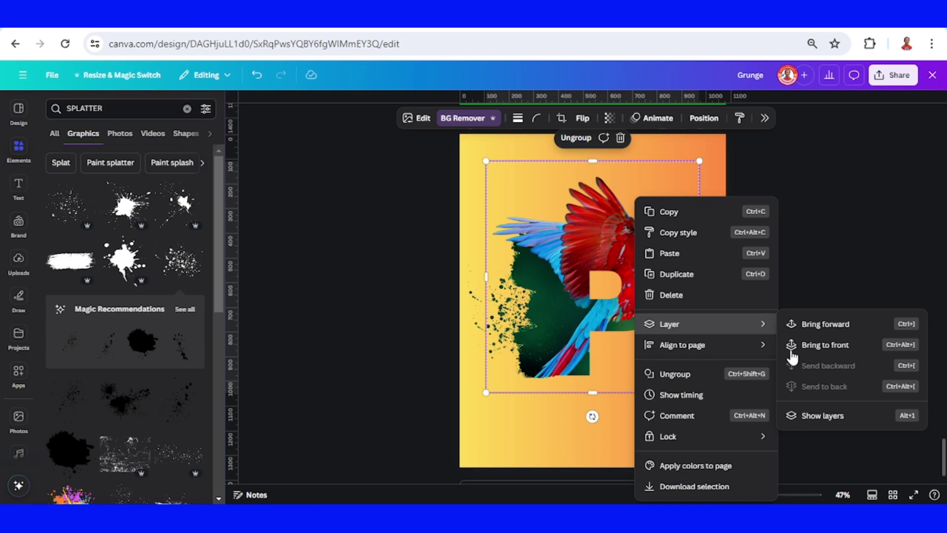
{"action": "left_click", "coordinate": [829, 352]}
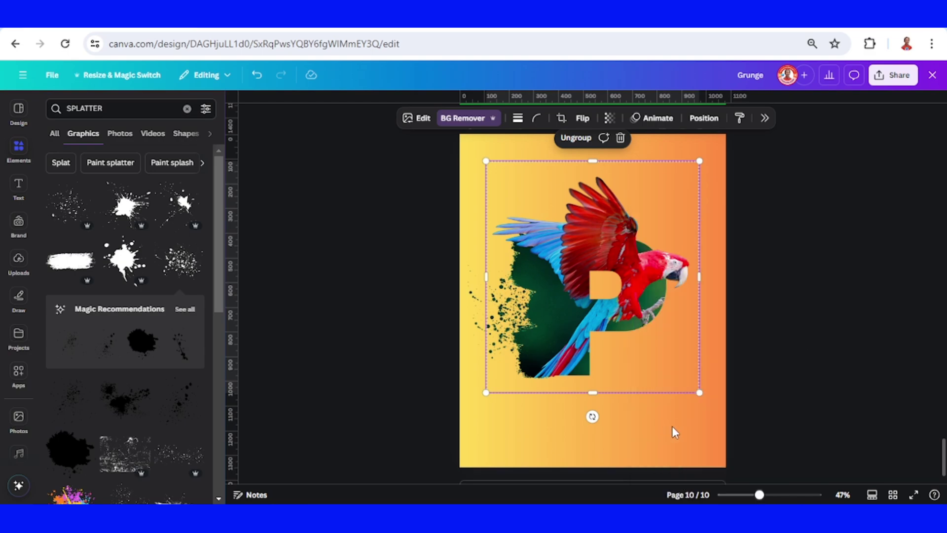